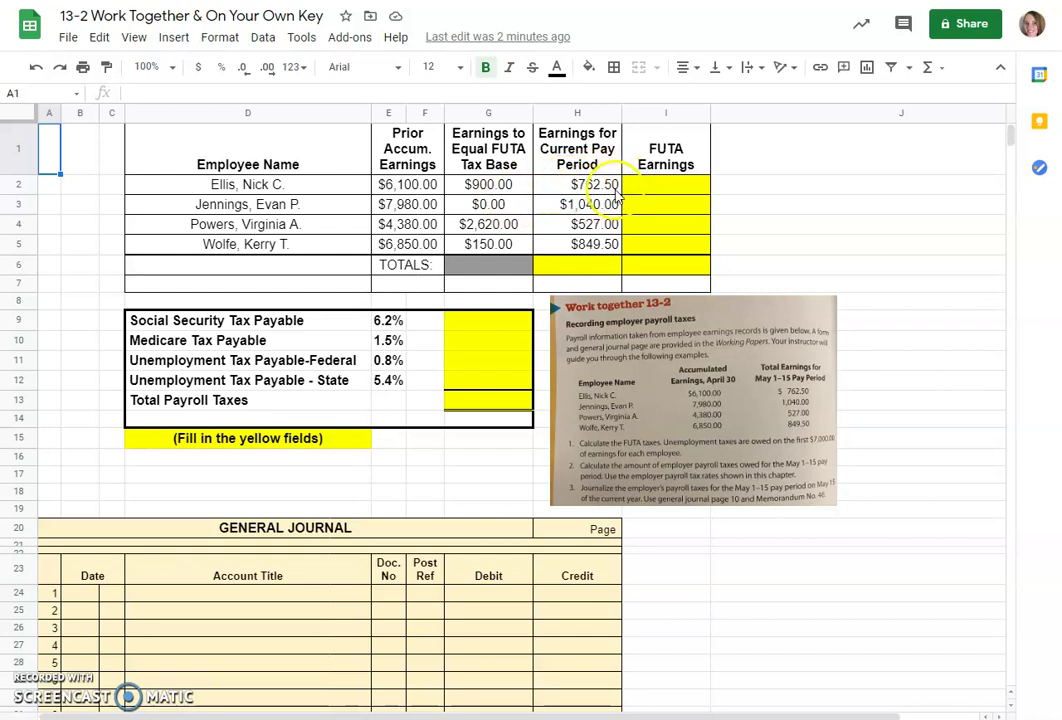
Step: Enter FUTA earnings of 762.50, 0 and 527 in cells I2, I3 and I4
{"action": "left_click", "coordinate": [667, 188]}
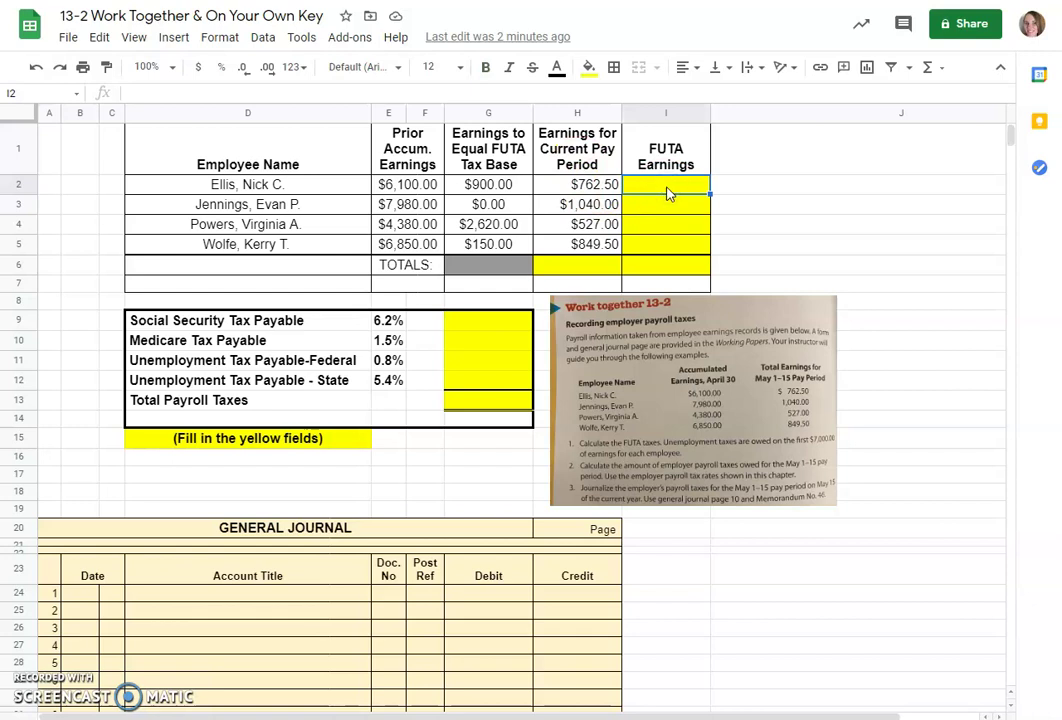
{"action": "type", "text": "7"}
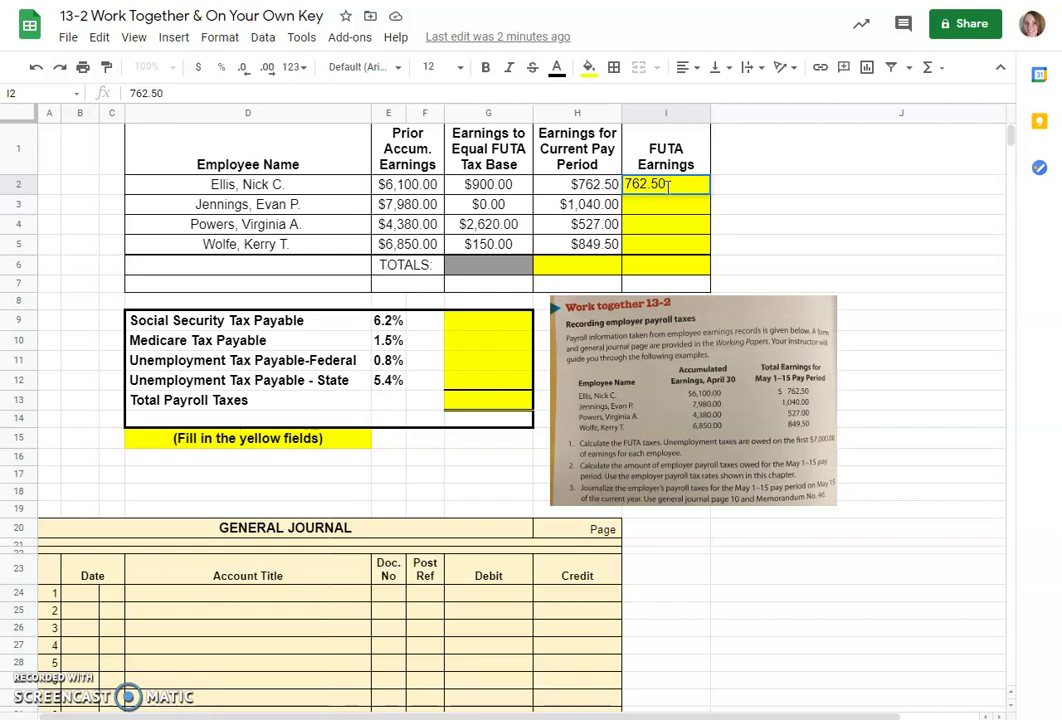
{"action": "type", "text": "62.50"}
{"action": "key", "text": "Return"}
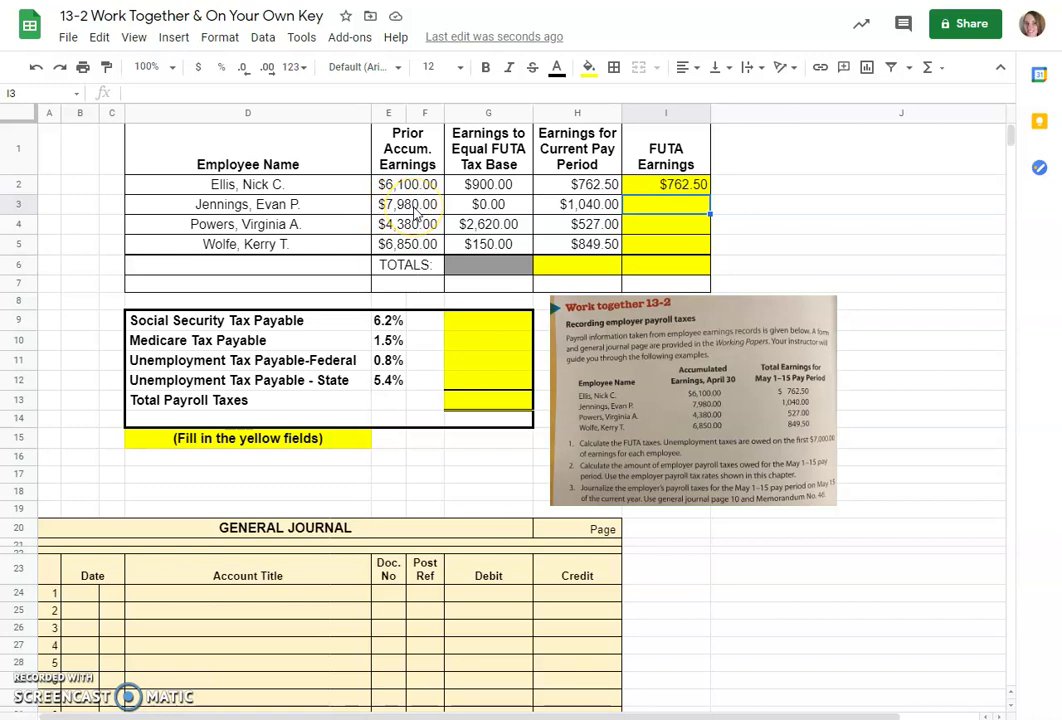
{"action": "left_click", "coordinate": [478, 208]}
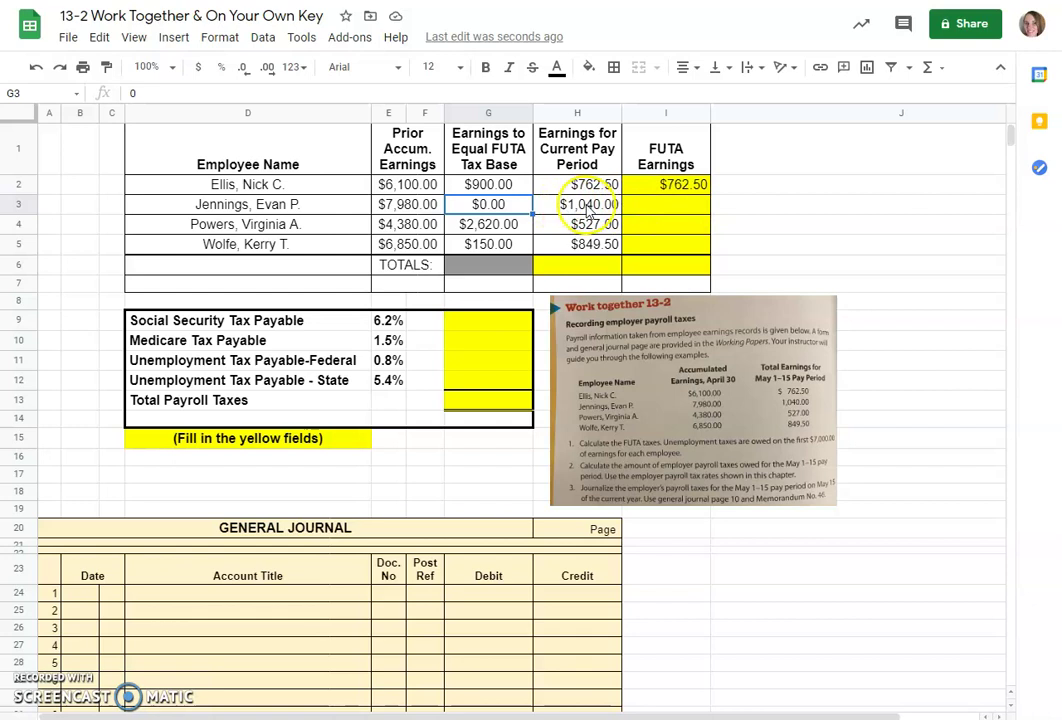
{"action": "left_click", "coordinate": [680, 212]}
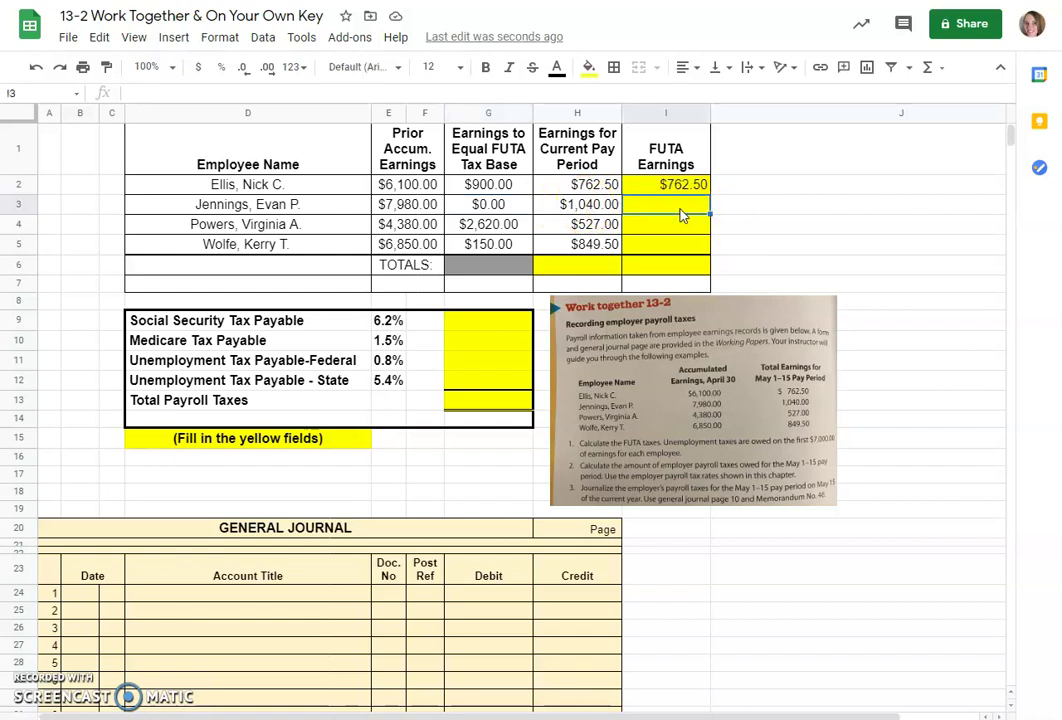
{"action": "type", "text": "0"}
{"action": "key", "text": "Return"}
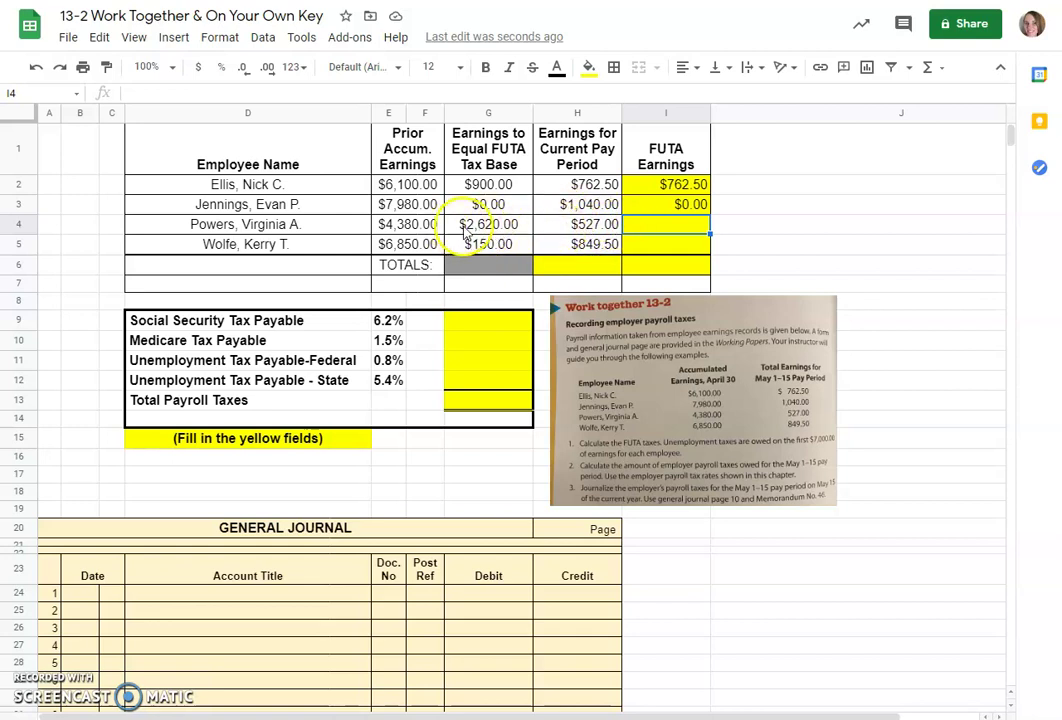
{"action": "type", "text": "527"}
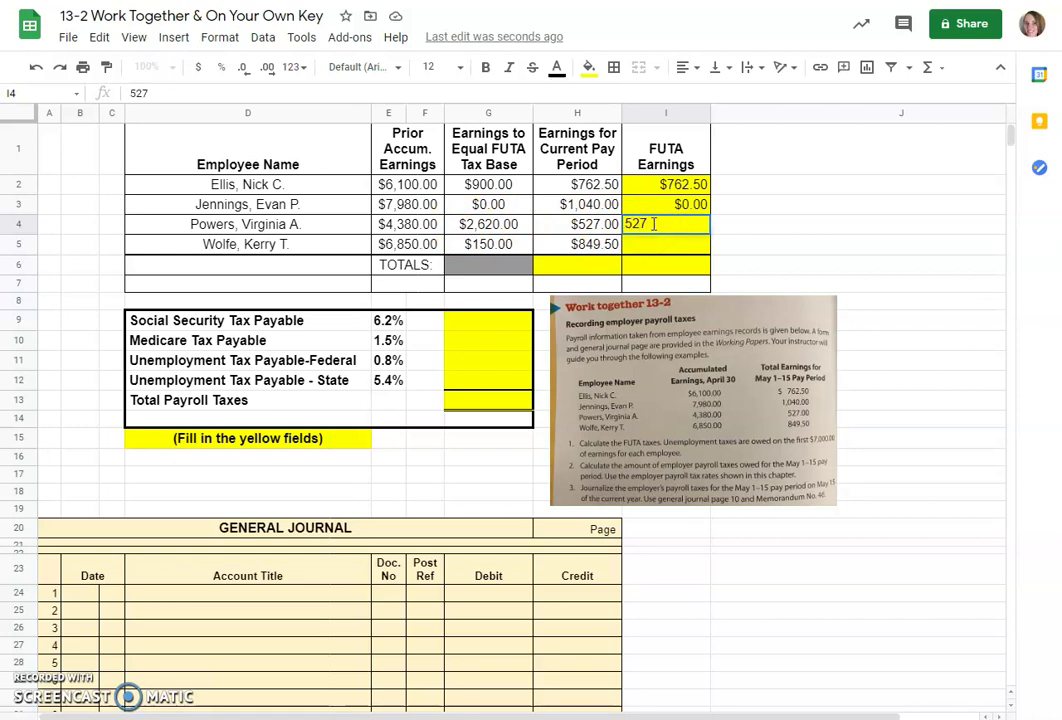
{"action": "key", "text": "Return"}
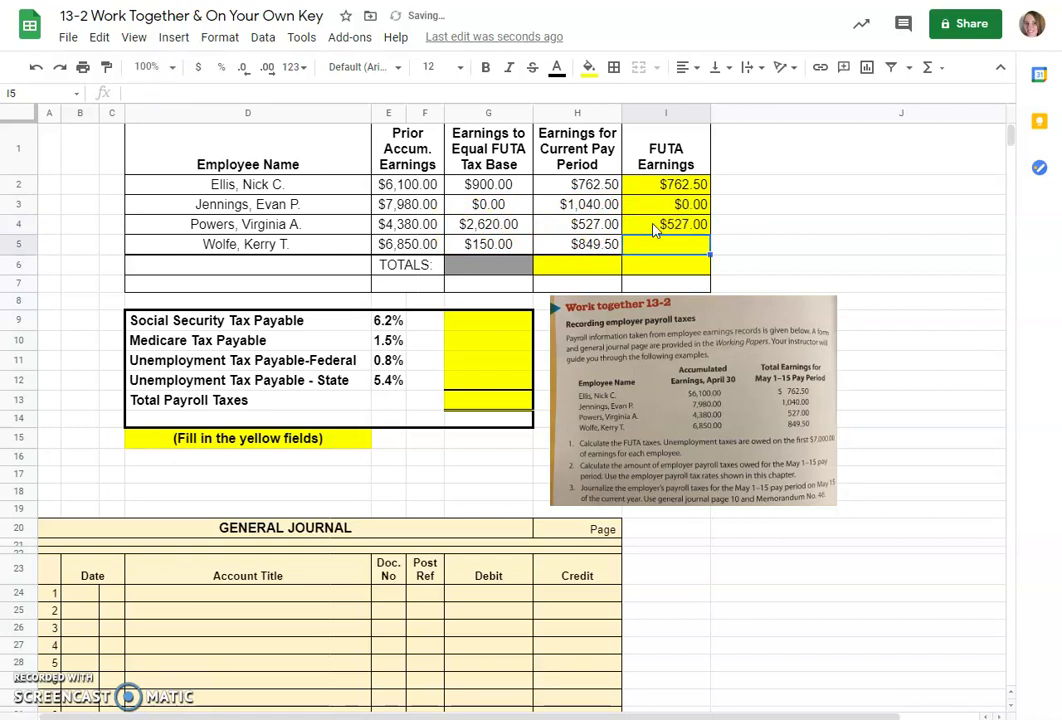
Step: Type 150 into I5 as the fourth employee's FUTA earnings
{"action": "key", "text": "ctrl+c"}
{"action": "type", "text": "150"}
{"action": "key", "text": "Return"}
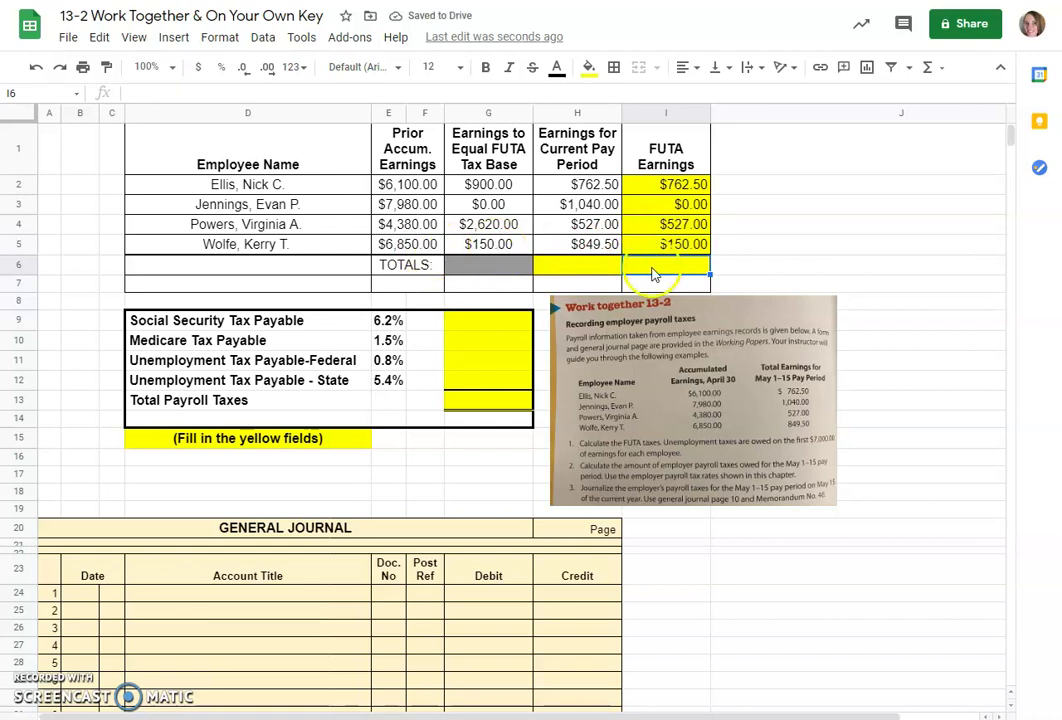
Step: Total the period earnings H2:H5 in H6 with =SUM, giving $3,179.00
{"action": "left_click", "coordinate": [609, 268]}
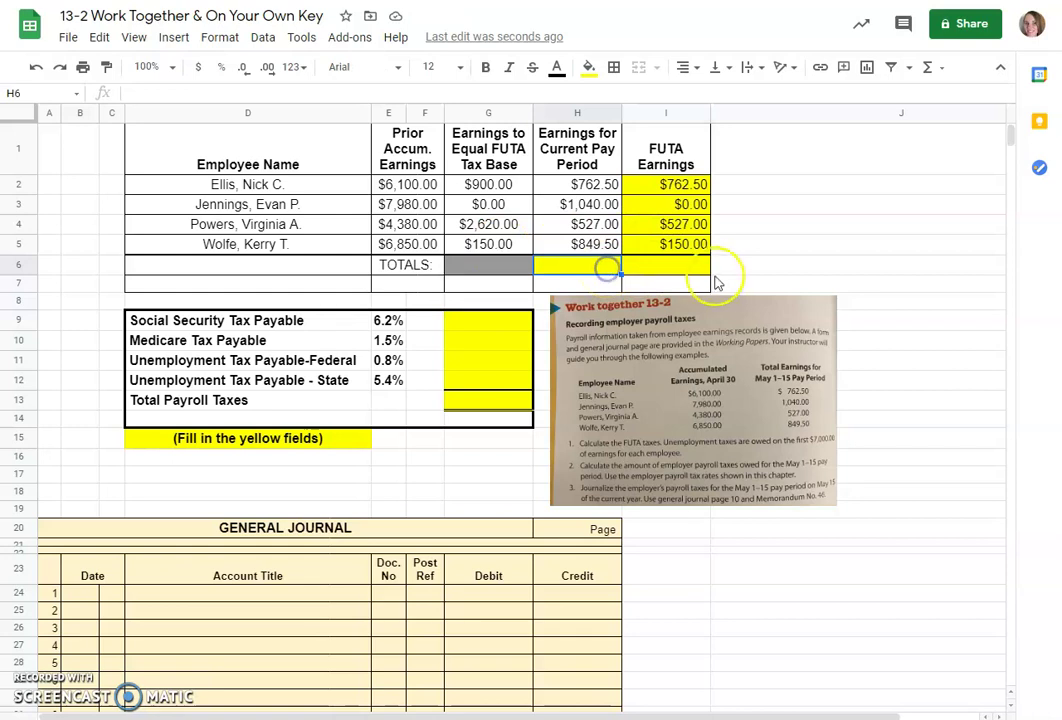
{"action": "type", "text": "=sum("}
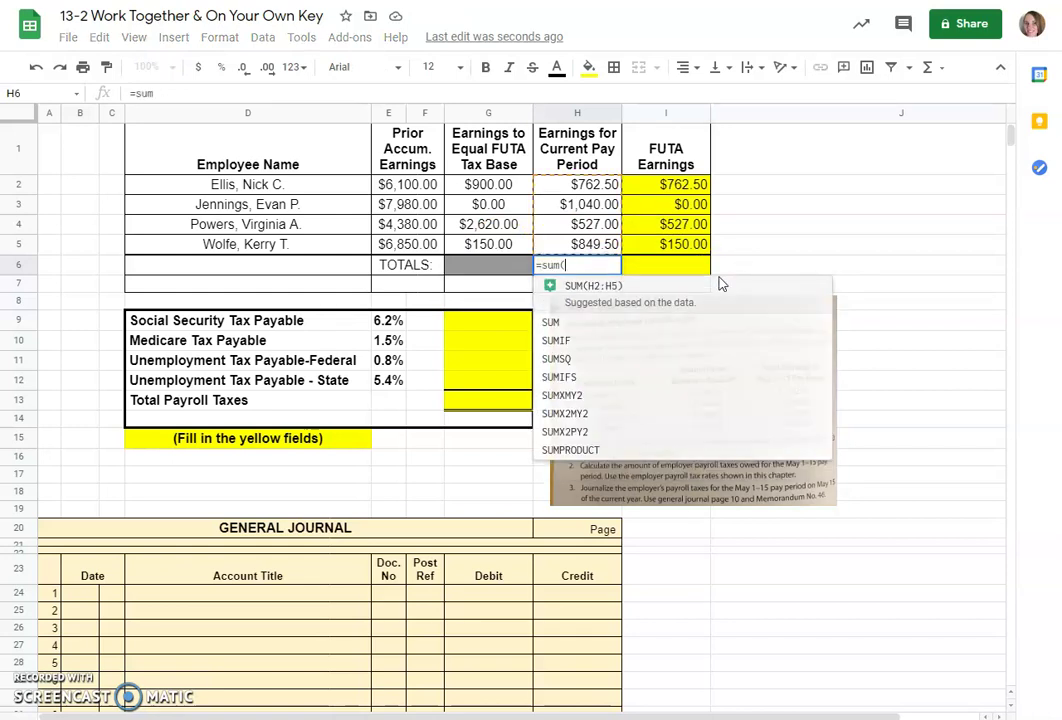
{"action": "left_click_drag", "start_coordinate": [590, 178], "coordinate": [568, 242]}
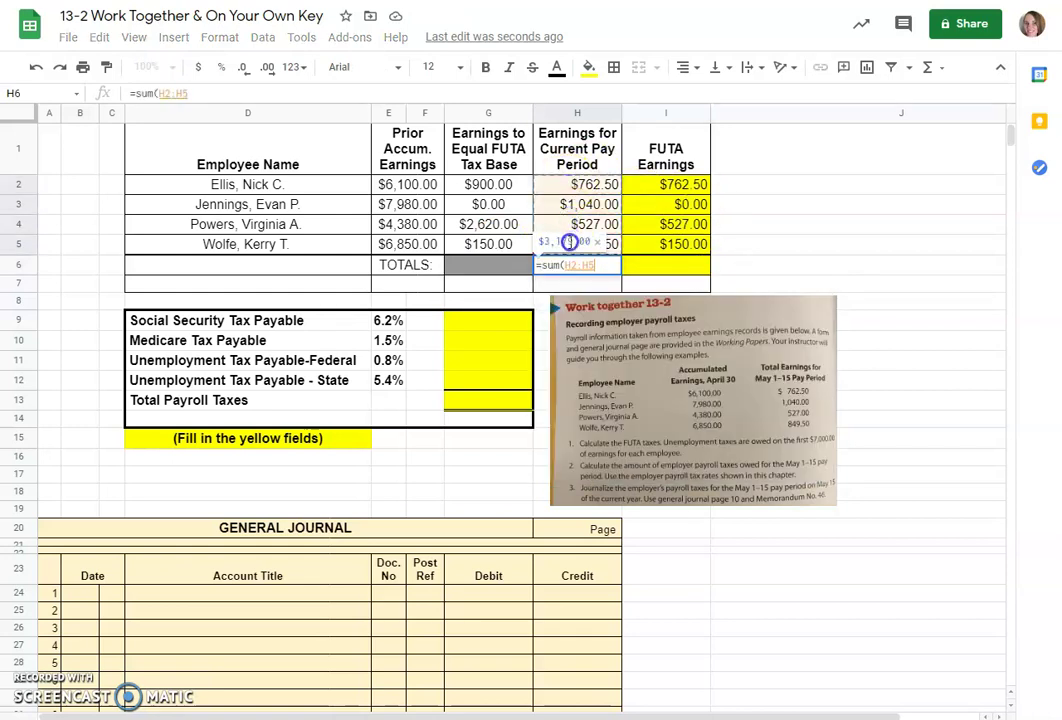
{"action": "key", "text": "Return"}
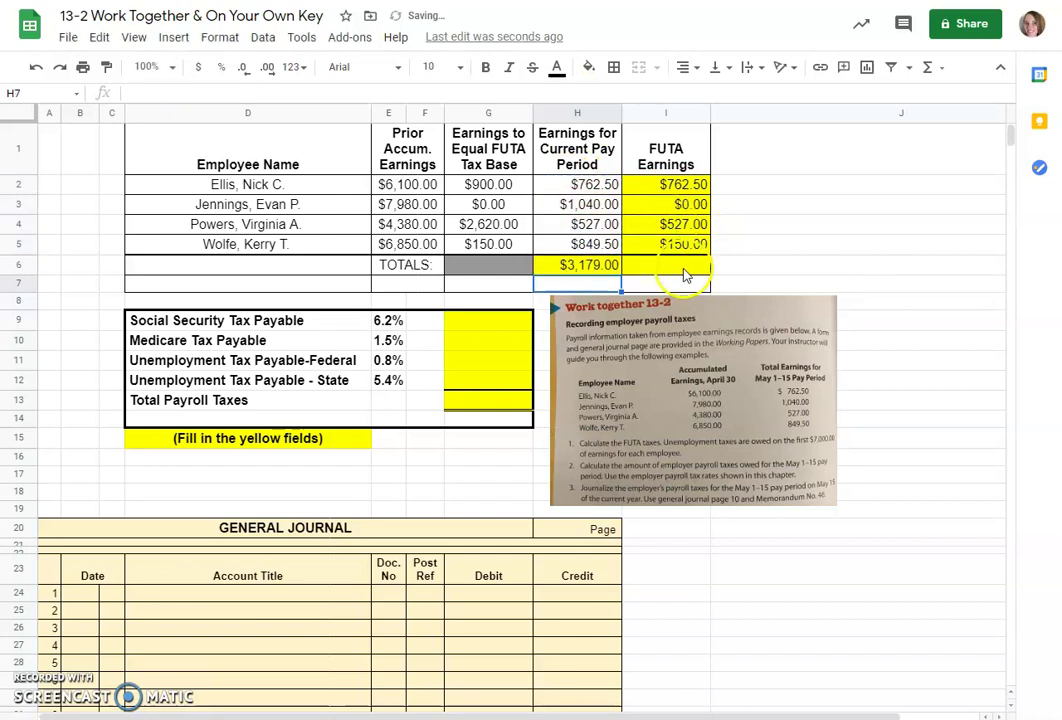
Step: Sum FUTA earnings I2:I5 into I6 with the SUM function, giving $1,439.50
{"action": "left_click", "coordinate": [684, 268]}
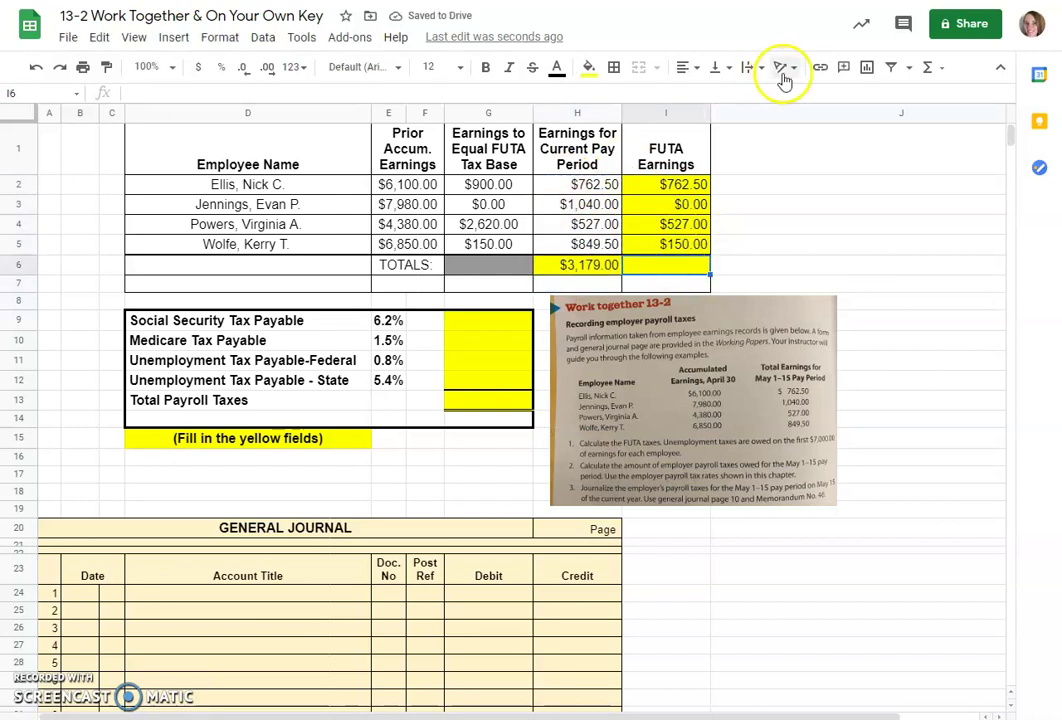
{"action": "left_click", "coordinate": [940, 70]}
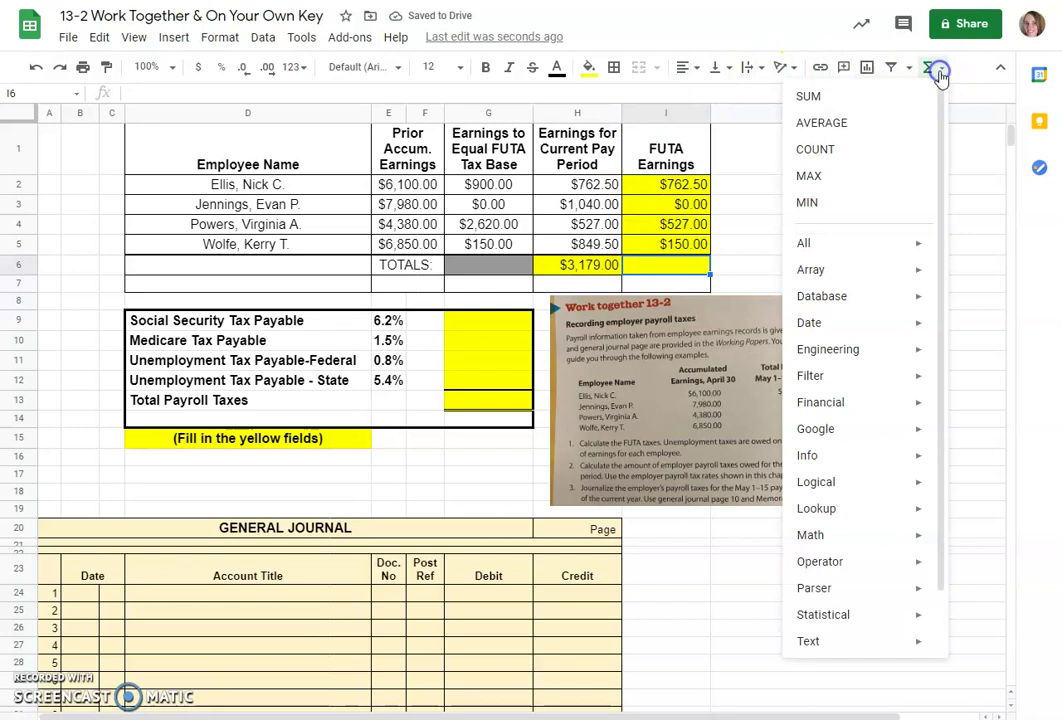
{"action": "left_click", "coordinate": [849, 96]}
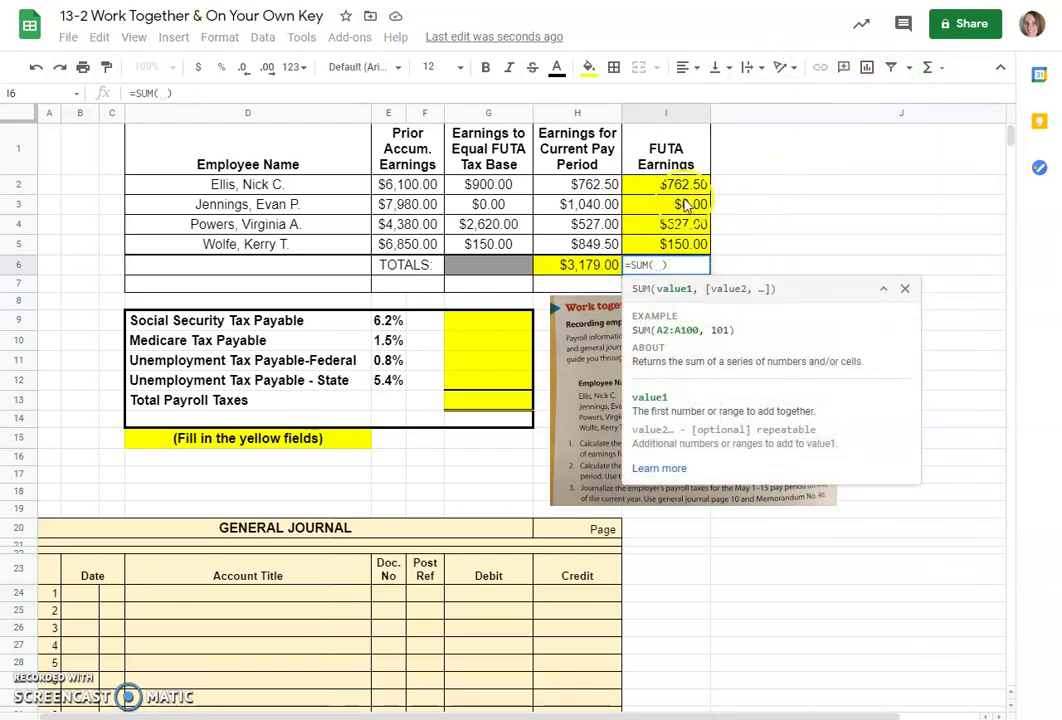
{"action": "left_click_drag", "start_coordinate": [676, 184], "coordinate": [665, 242]}
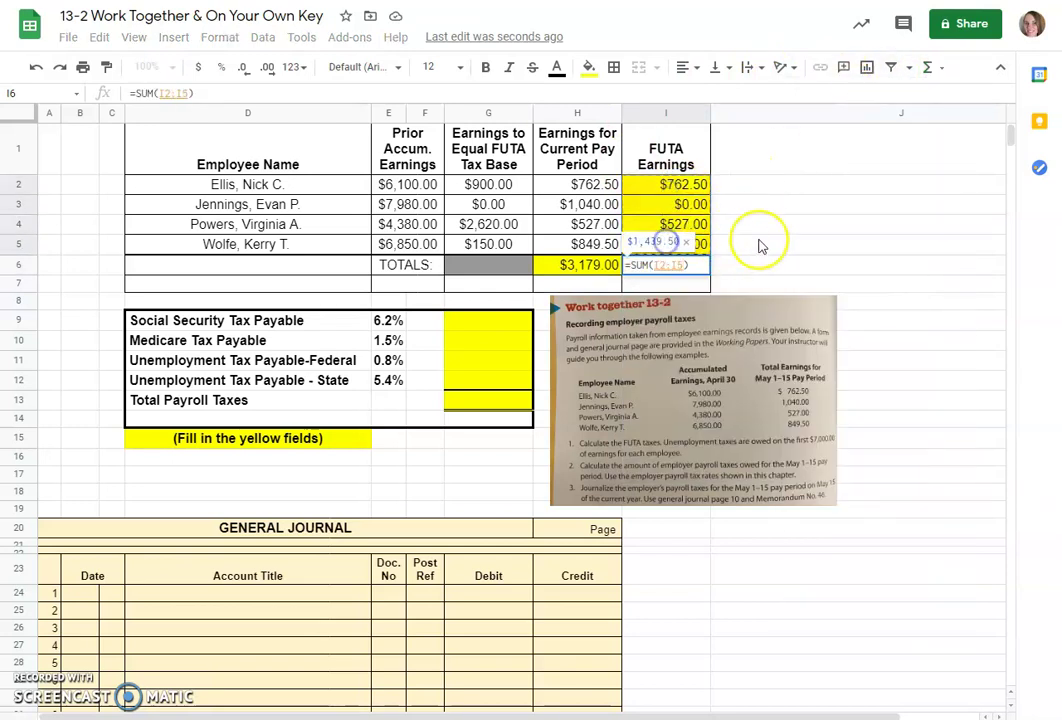
{"action": "key", "text": "Return"}
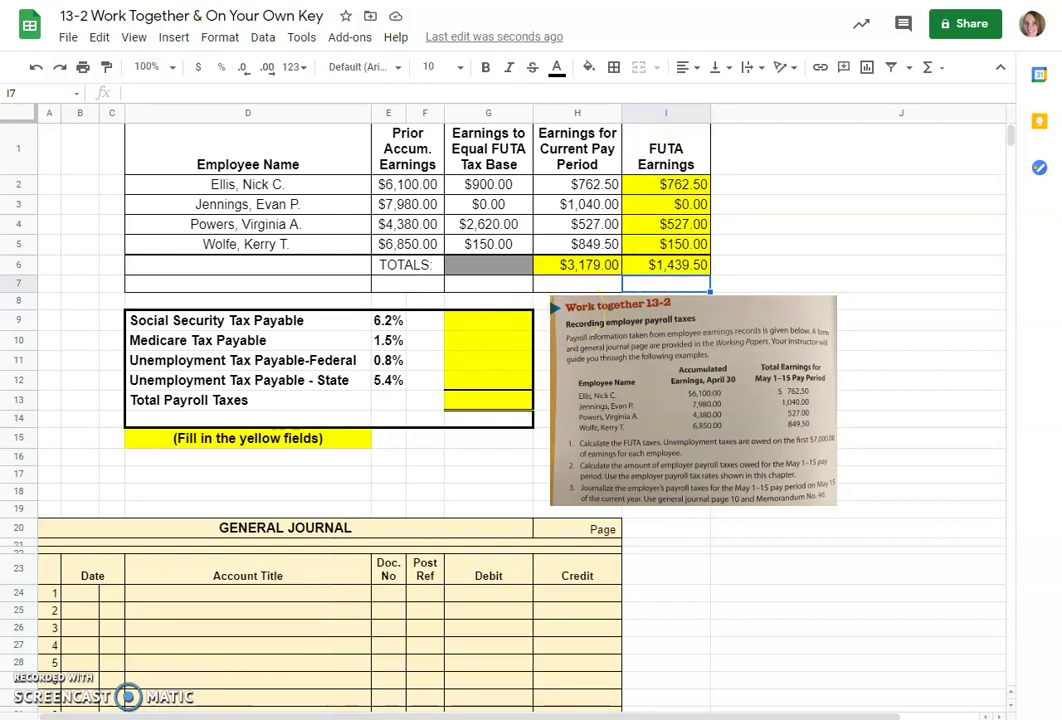
Step: Compute Social Security tax in G9 as =H6*E9, the 6.2% rate, giving $197.10
{"action": "left_click_drag", "start_coordinate": [488, 320], "coordinate": [488, 380]}
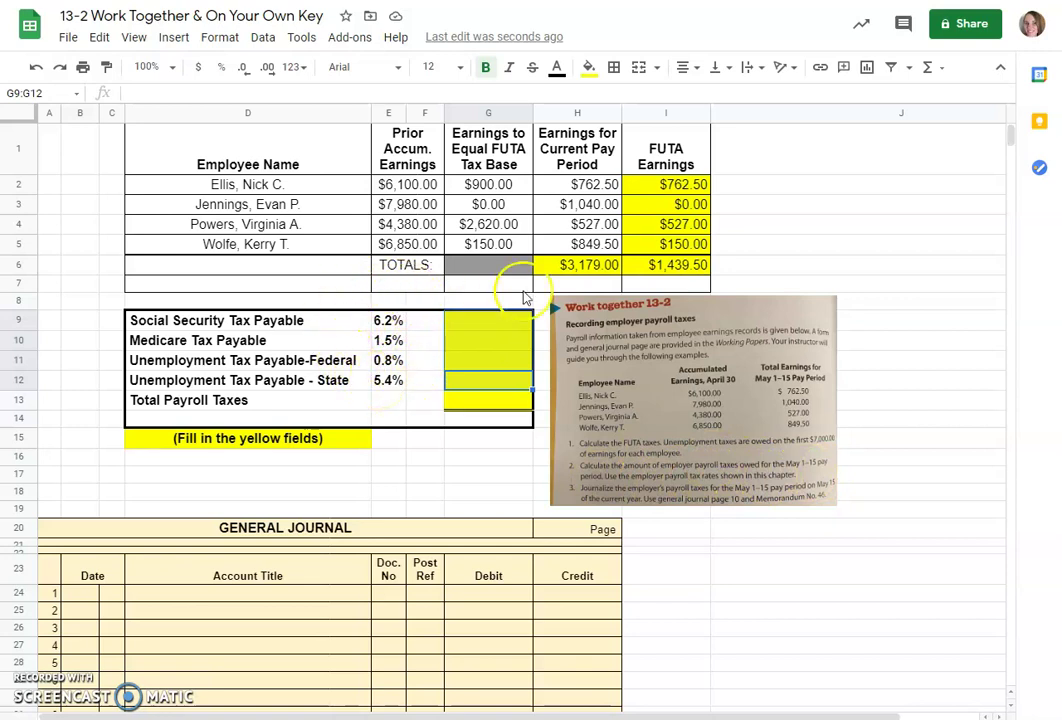
{"action": "left_click", "coordinate": [488, 326]}
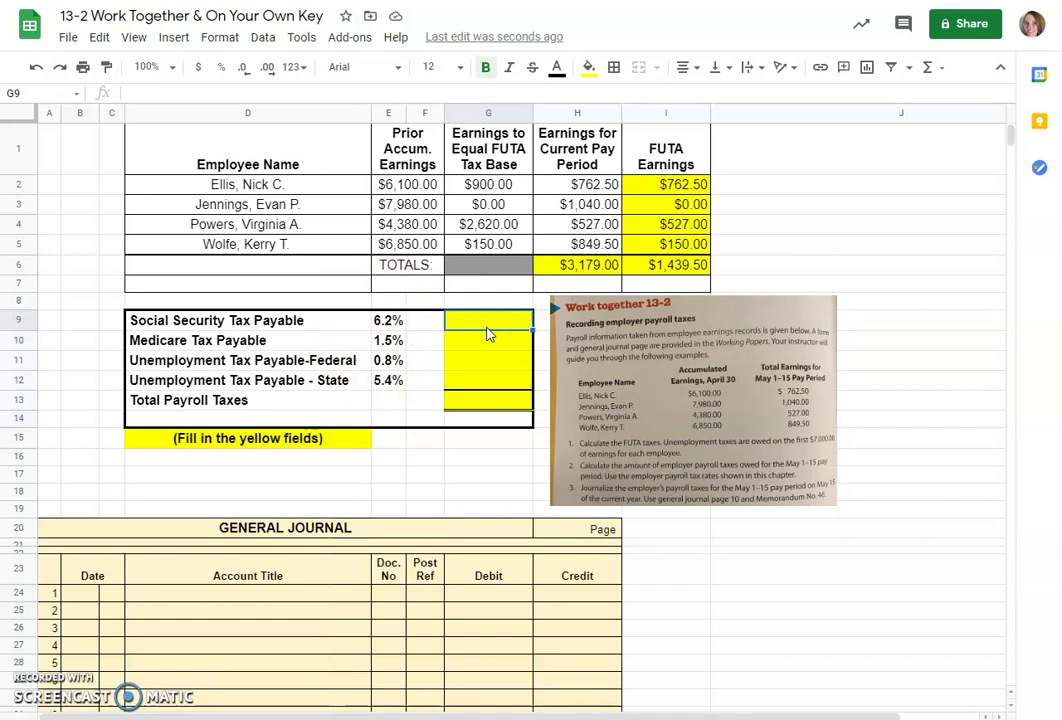
{"action": "type", "text": "="}
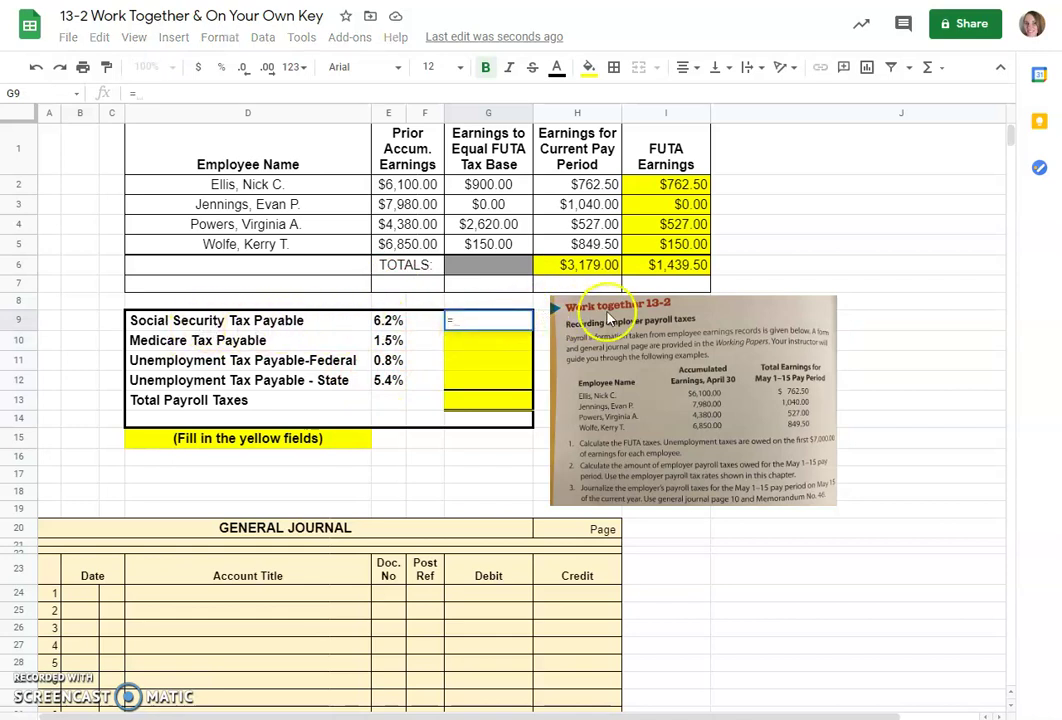
{"action": "left_click", "coordinate": [581, 268]}
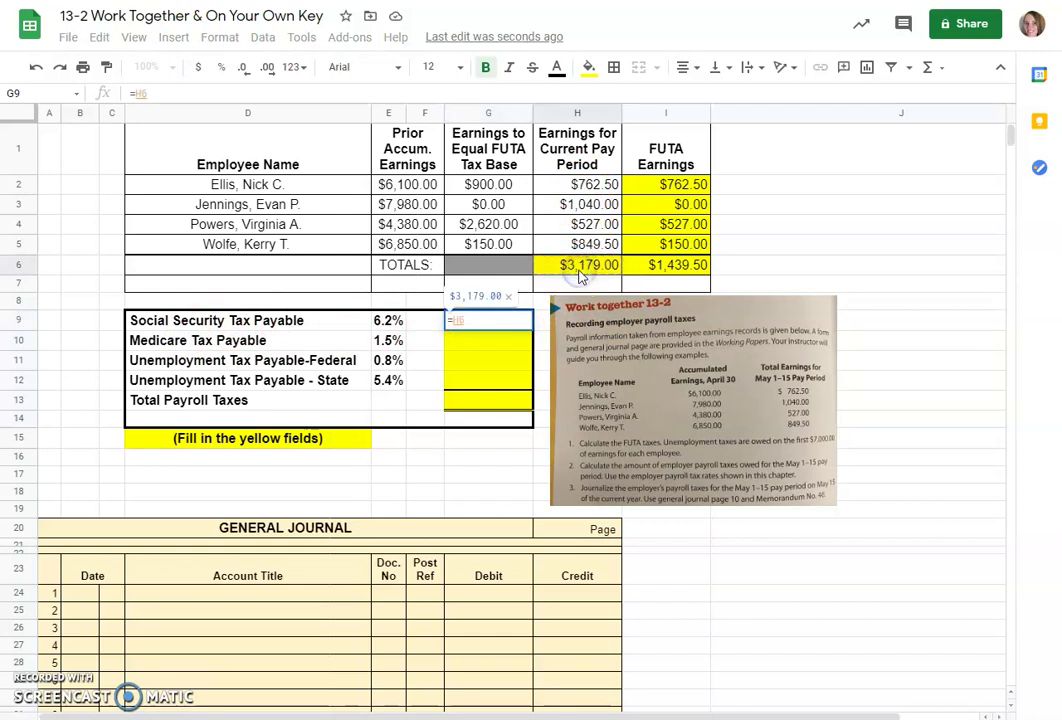
{"action": "type", "text": "*"}
{"action": "left_click", "coordinate": [389, 322]}
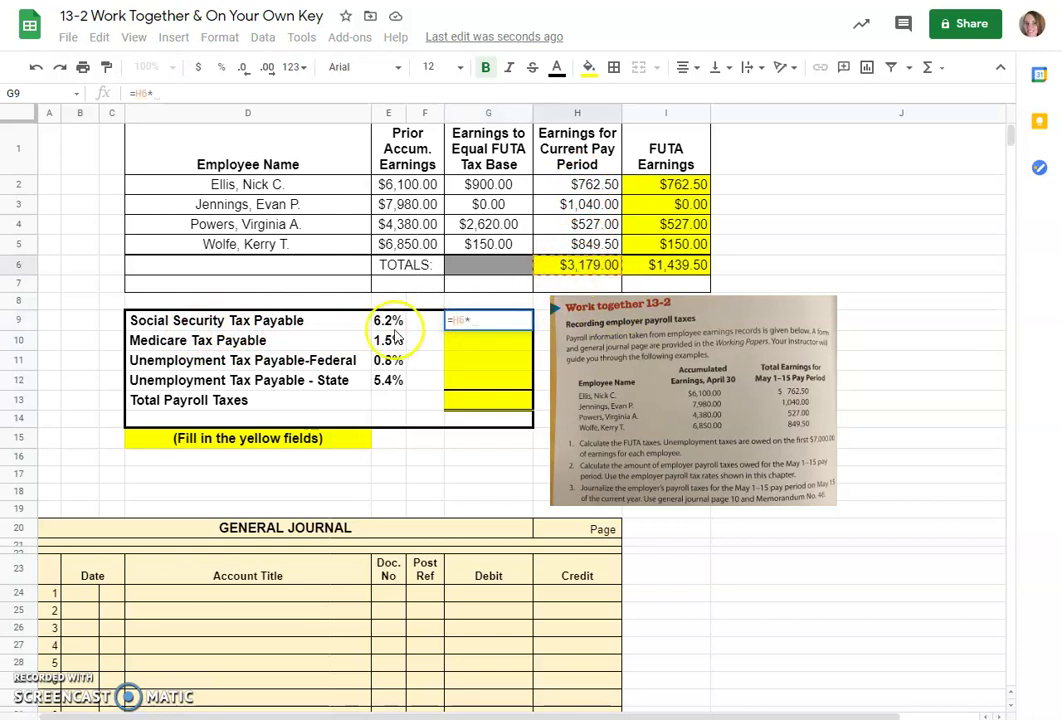
{"action": "key", "text": "Return"}
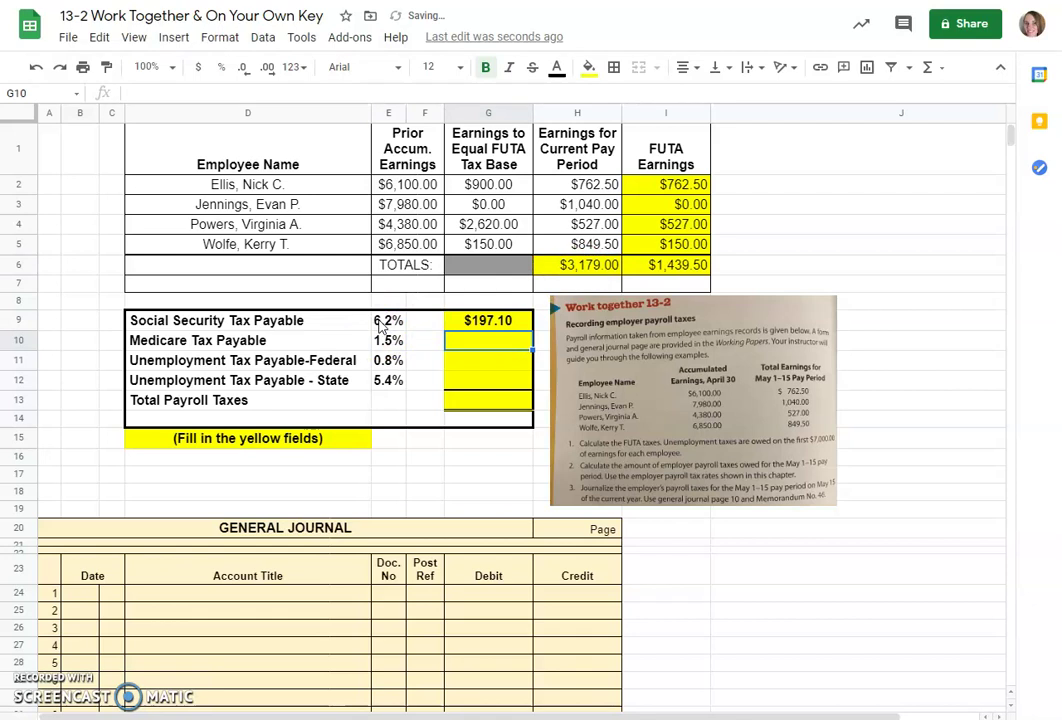
Step: Compute Medicare tax in G10 as =H6*E10, the 1.5% rate, giving $46.10
{"action": "left_click", "coordinate": [497, 325]}
{"action": "type", "text": "="}
{"action": "left_click", "coordinate": [580, 267]}
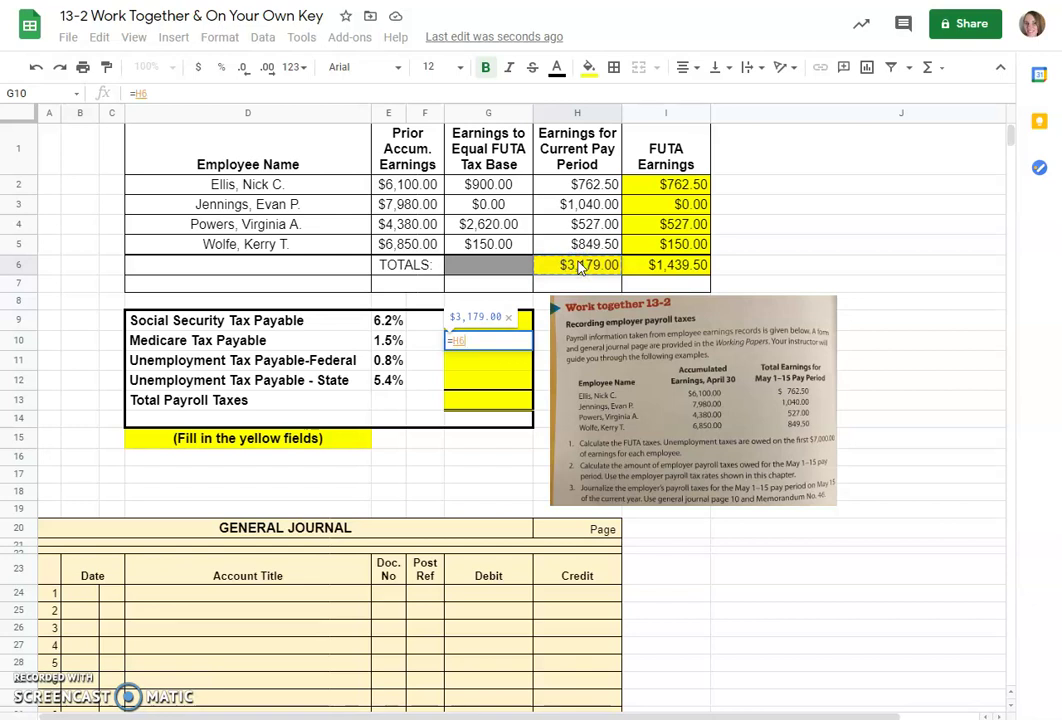
{"action": "left_click", "coordinate": [574, 269]}
{"action": "type", "text": "*"}
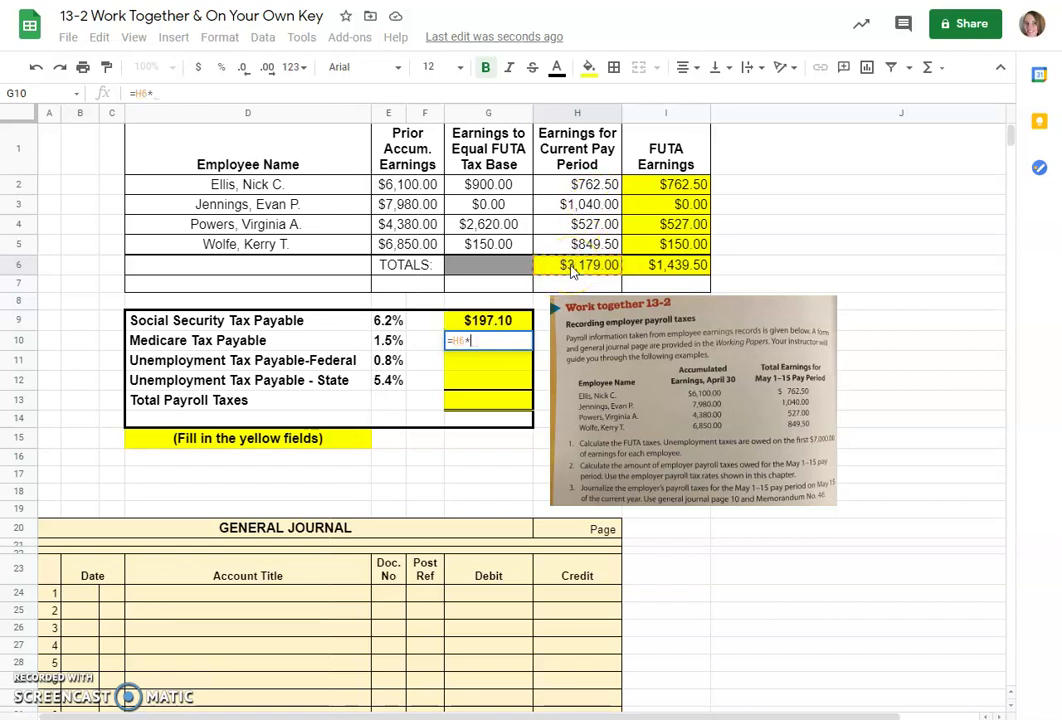
{"action": "left_click", "coordinate": [386, 340]}
{"action": "key", "text": "Return"}
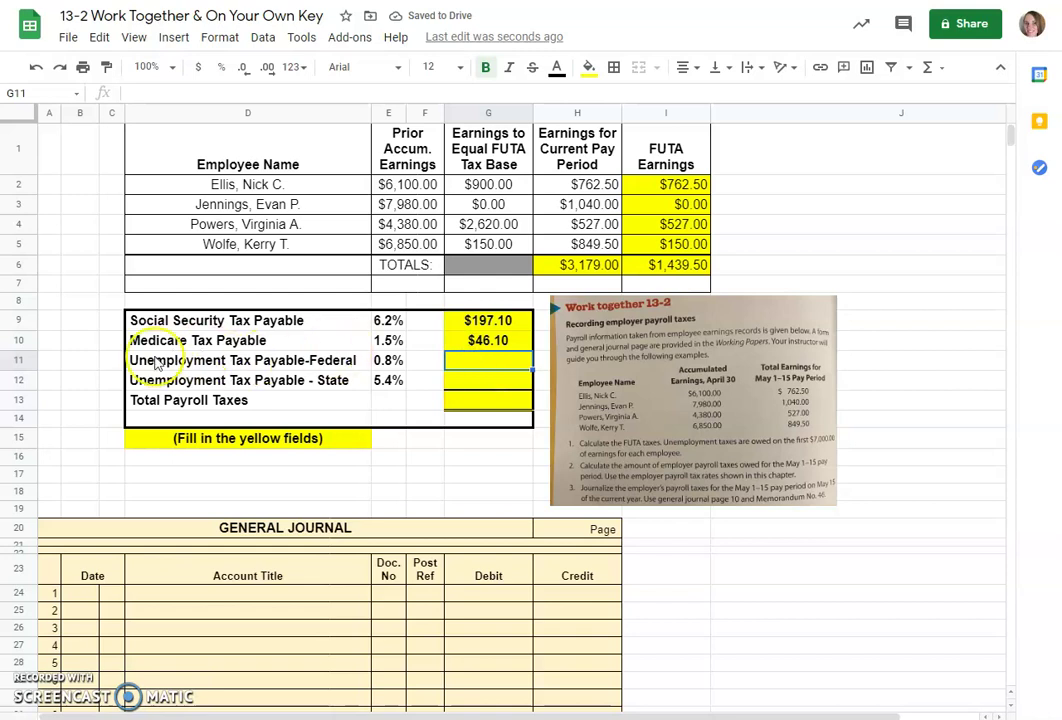
Step: Compute federal unemployment tax in G11 as =I6*E11 at 0.8%, giving $11.52
{"action": "key", "text": "ctrl+c"}
{"action": "type", "text": "="}
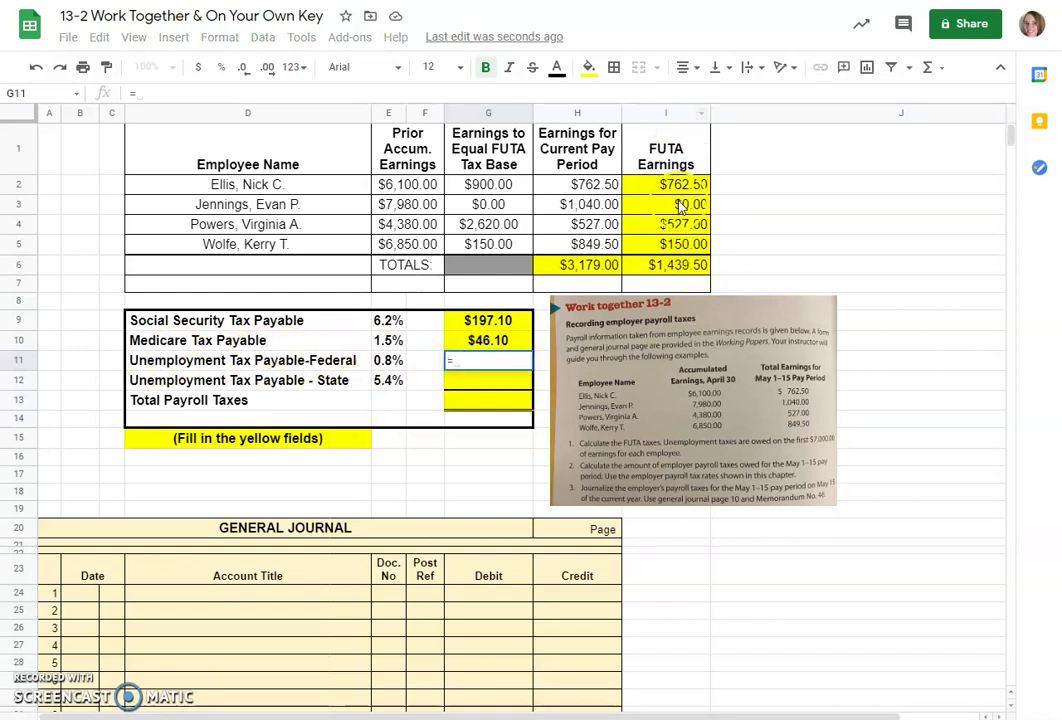
{"action": "left_click", "coordinate": [676, 268]}
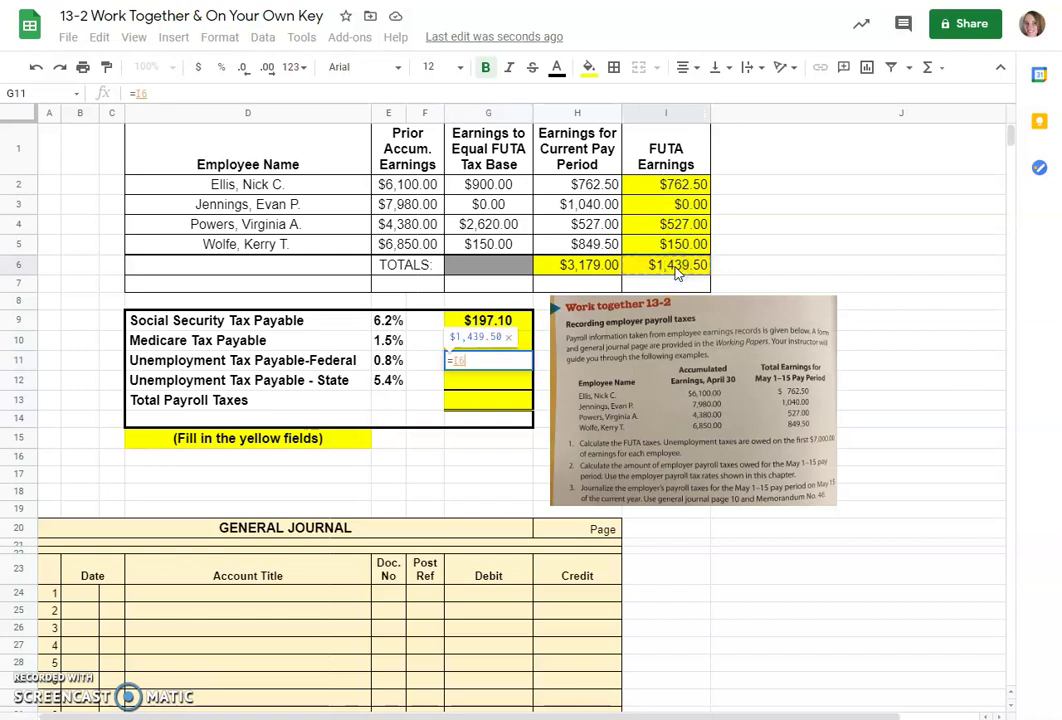
{"action": "type", "text": "*"}
{"action": "left_click", "coordinate": [388, 364]}
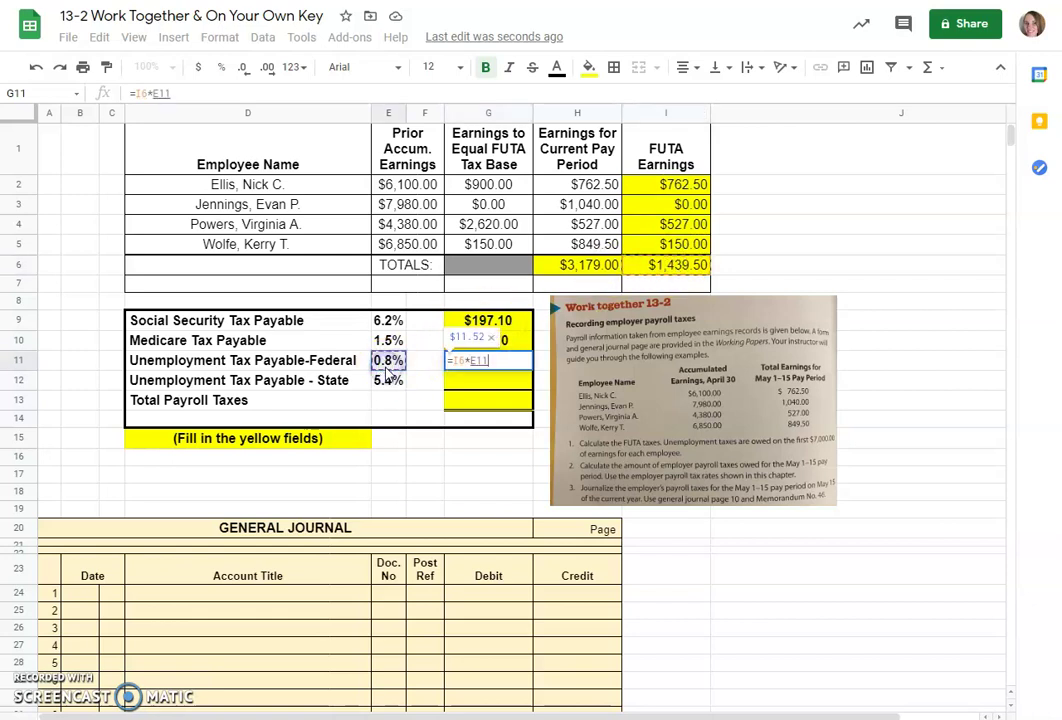
{"action": "key", "text": "Return"}
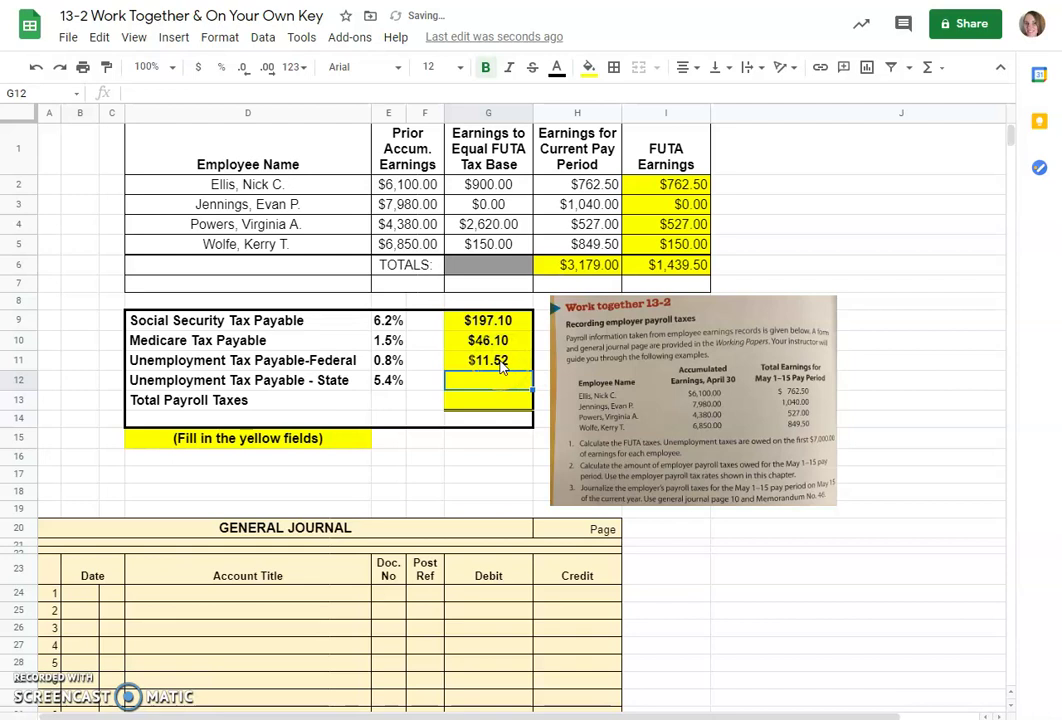
Step: Compute state unemployment tax in G12 as =I6*E12 at 5.4%, giving $77.73
{"action": "left_click", "coordinate": [483, 388]}
{"action": "type", "text": "="}
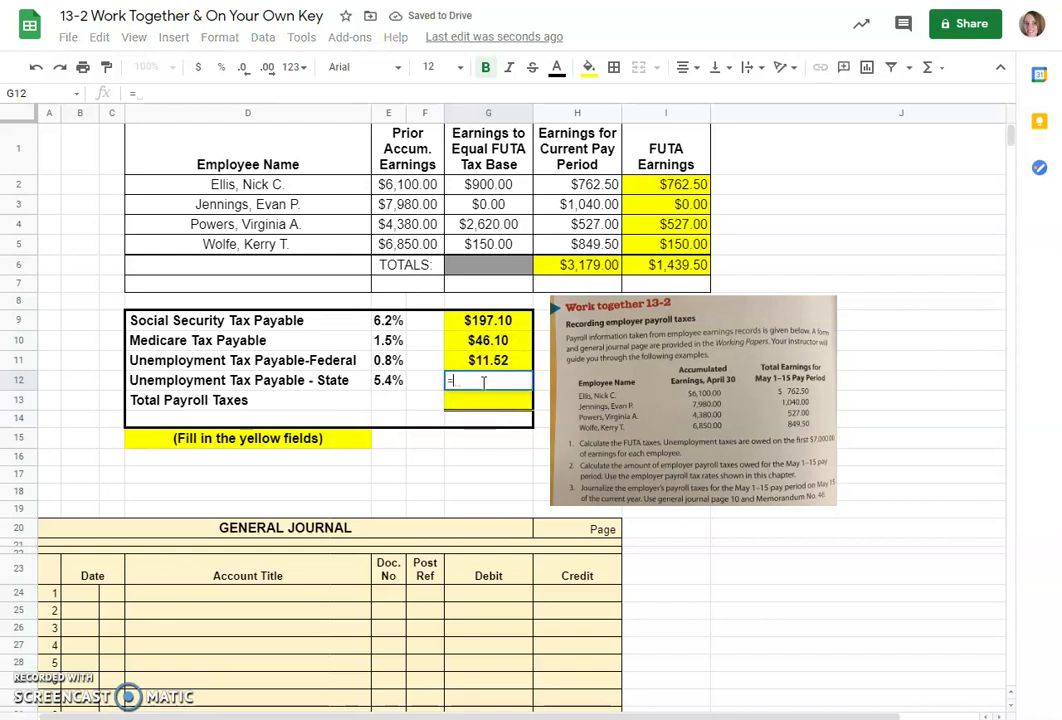
{"action": "left_click", "coordinate": [683, 270]}
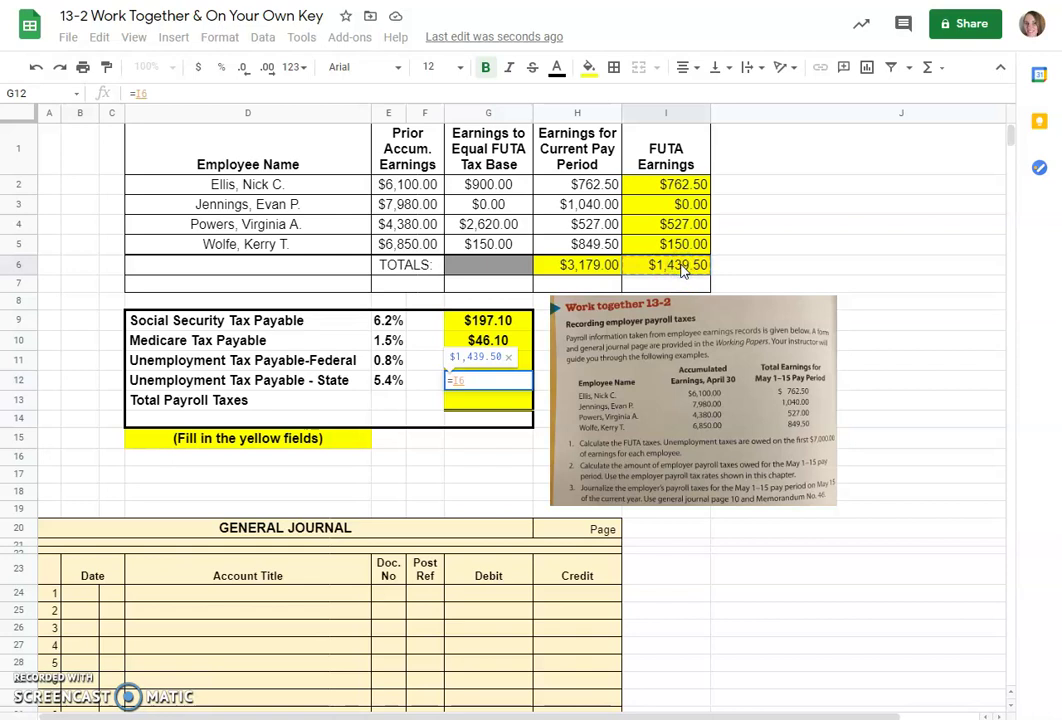
{"action": "type", "text": "*"}
{"action": "left_click", "coordinate": [389, 381]}
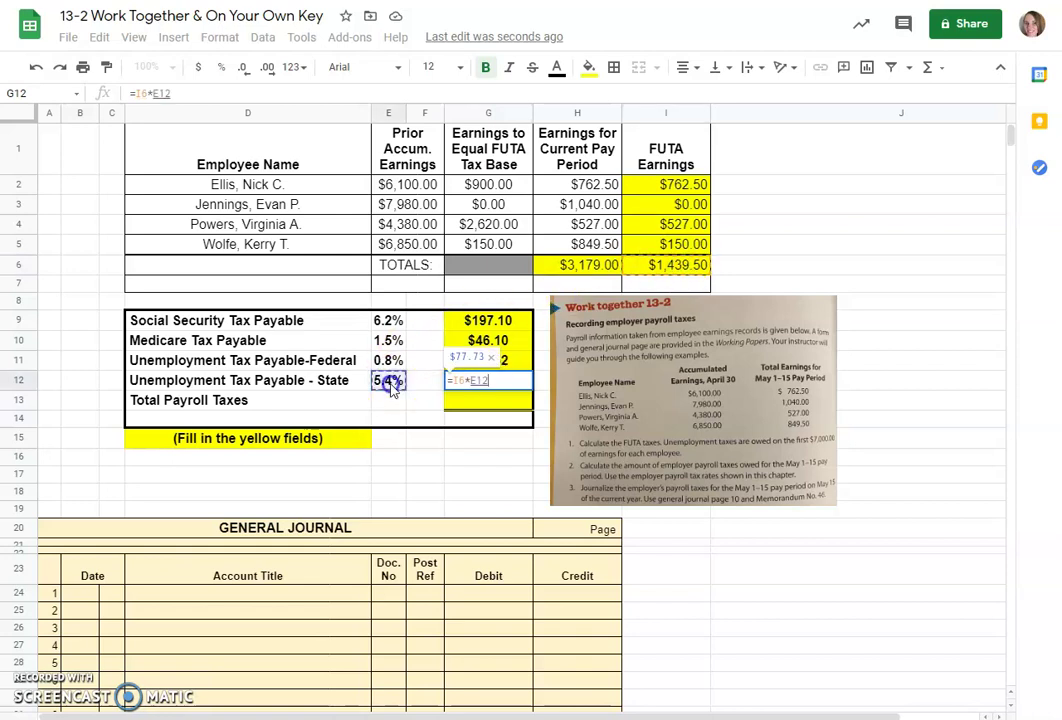
{"action": "key", "text": "Return"}
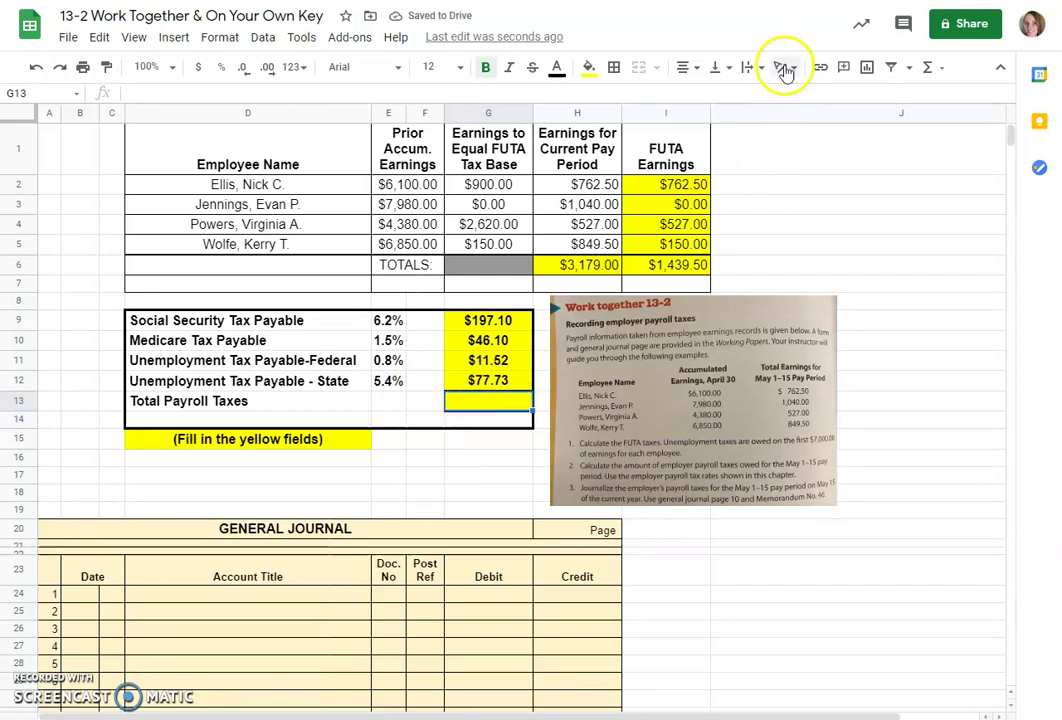
Step: Sum G9:G12 in G13 for total payroll taxes of $332.44
{"action": "left_click", "coordinate": [927, 67]}
{"action": "left_click", "coordinate": [875, 100]}
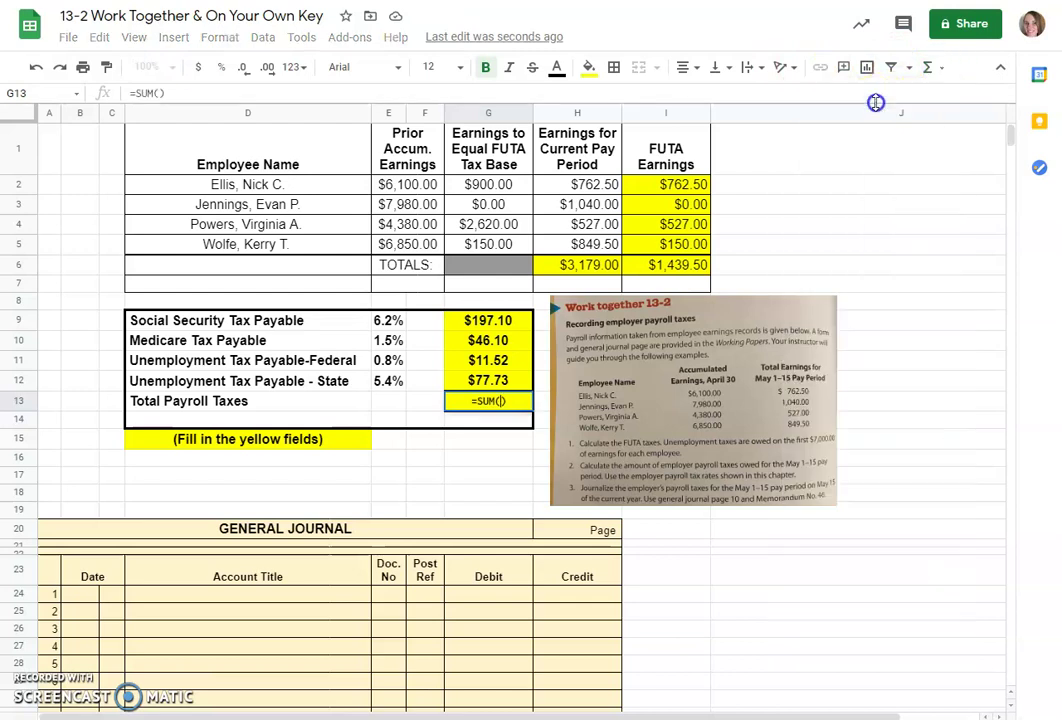
{"action": "left_click_drag", "start_coordinate": [487, 320], "coordinate": [487, 378]}
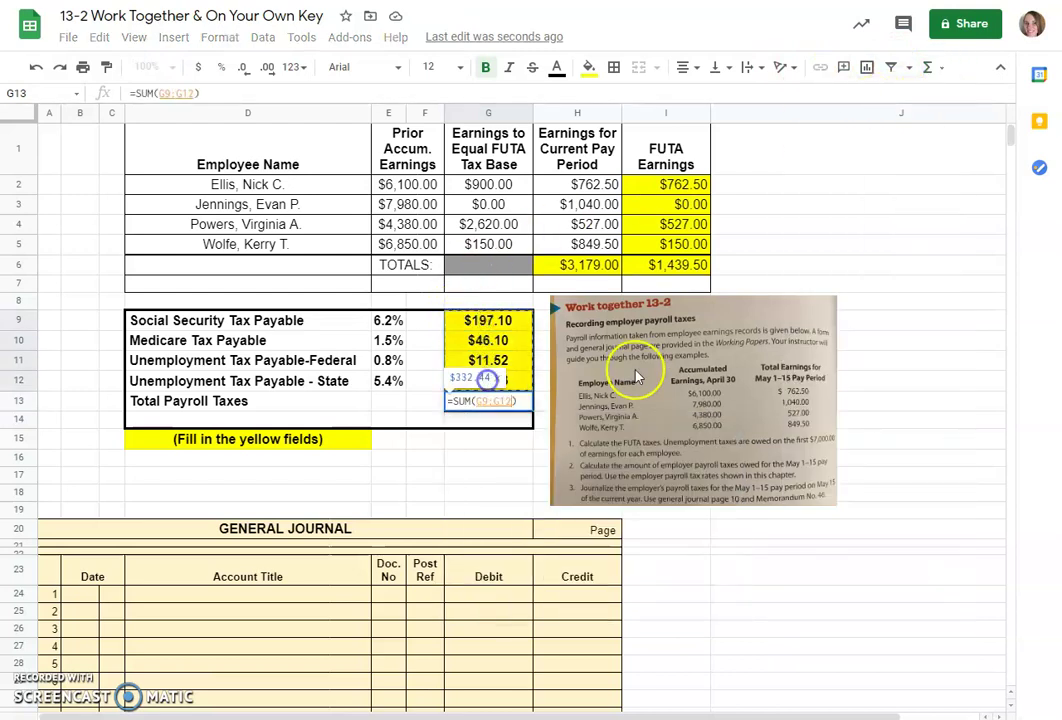
{"action": "key", "text": "Return"}
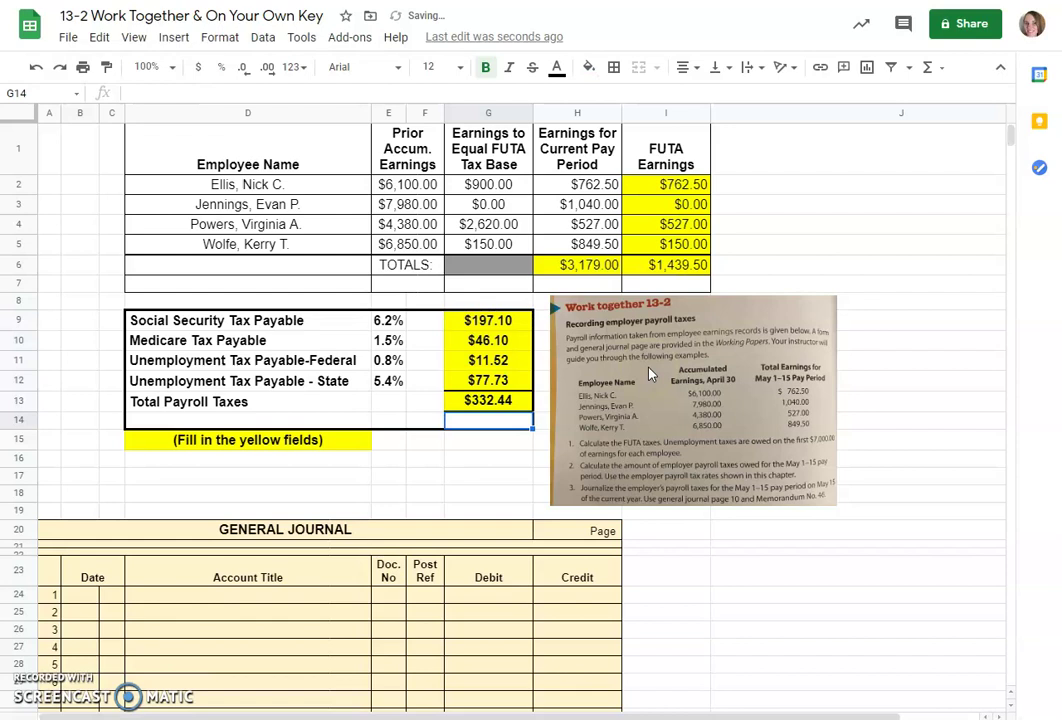
{"action": "key", "text": "Up"}
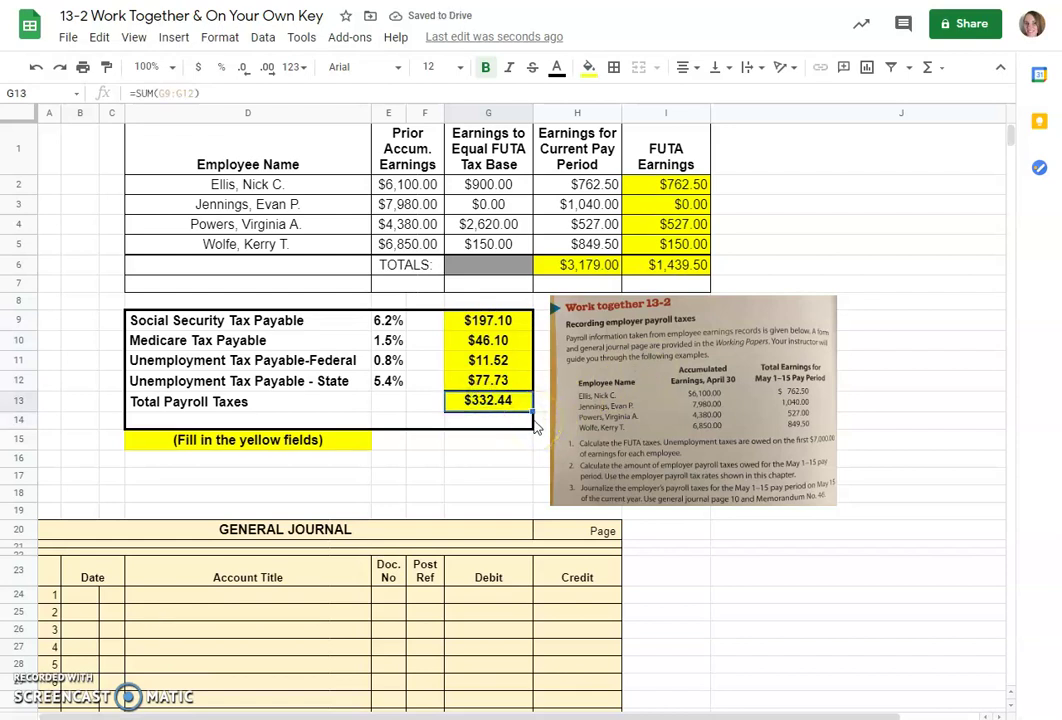
{"action": "left_click", "coordinate": [497, 407]}
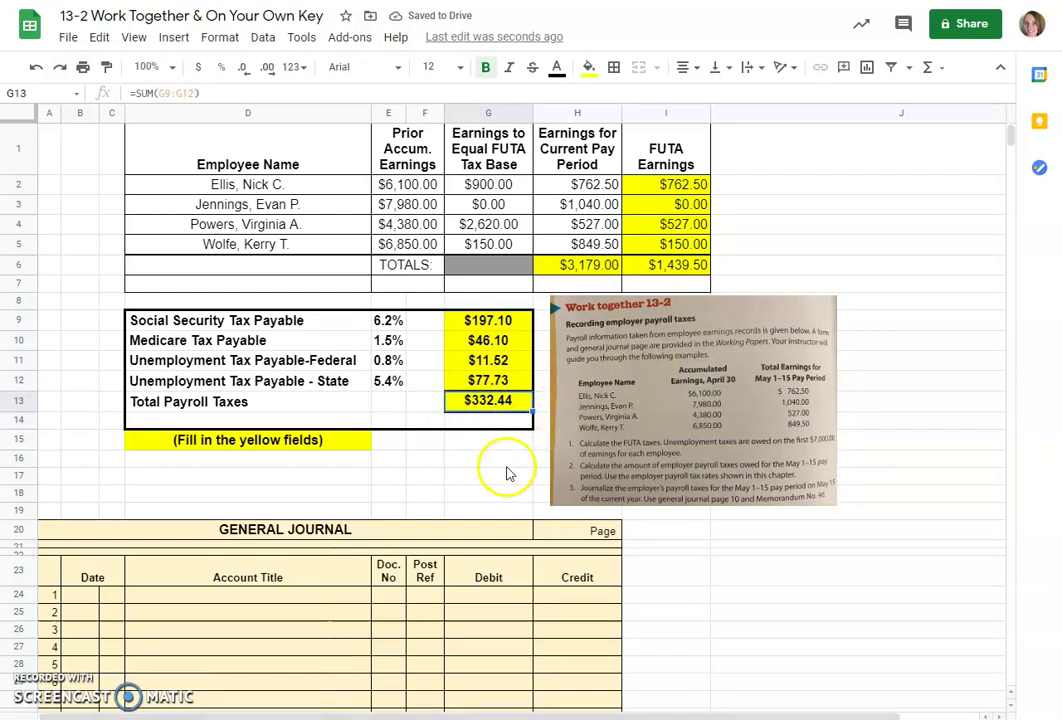
{"action": "left_click", "coordinate": [461, 468]}
{"action": "scroll", "coordinate": [460, 470], "scroll_direction": "down", "scroll_amount": 1}
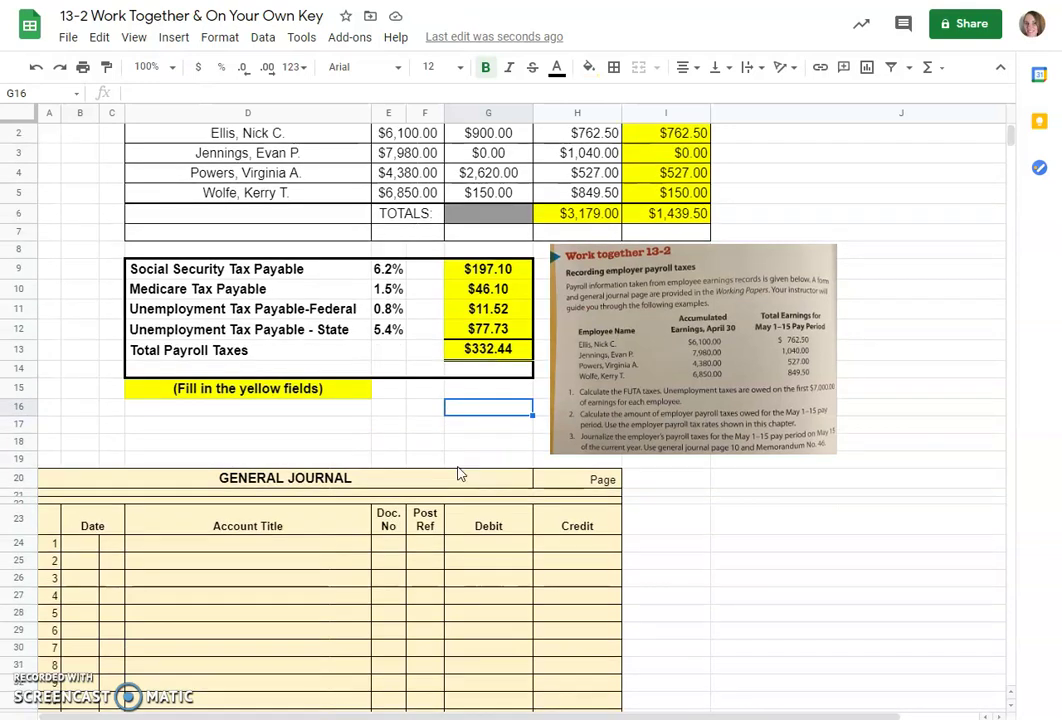
{"action": "scroll", "coordinate": [460, 474], "scroll_direction": "down", "scroll_amount": 1}
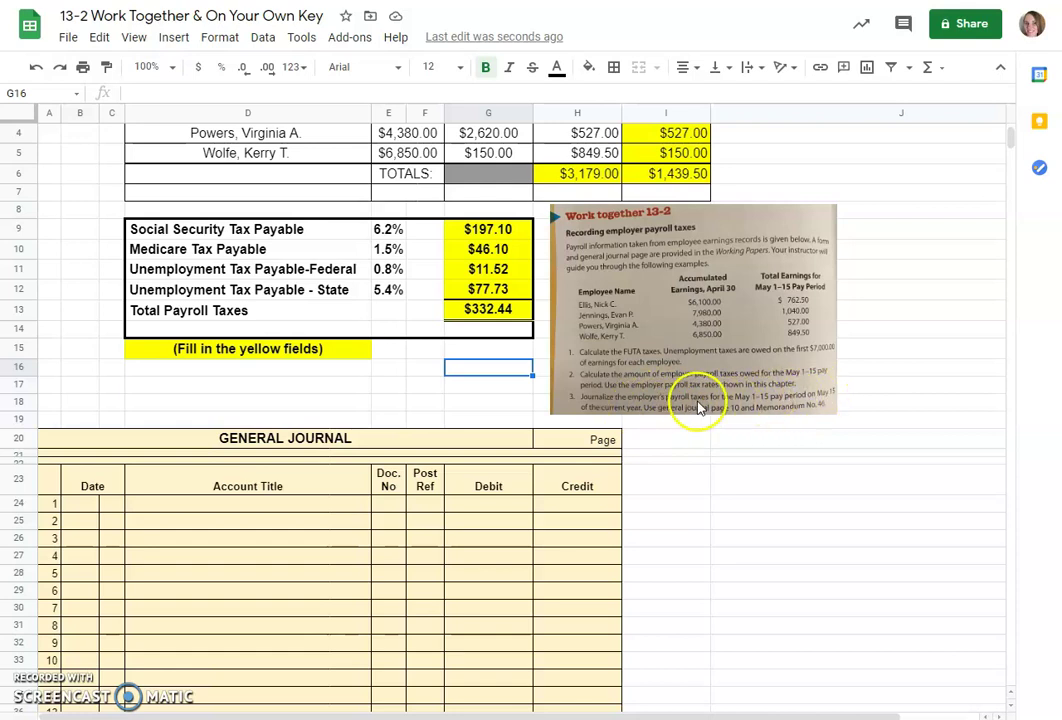
Step: Change the journal's page label in H20 to Page 10
{"action": "left_click", "coordinate": [588, 440]}
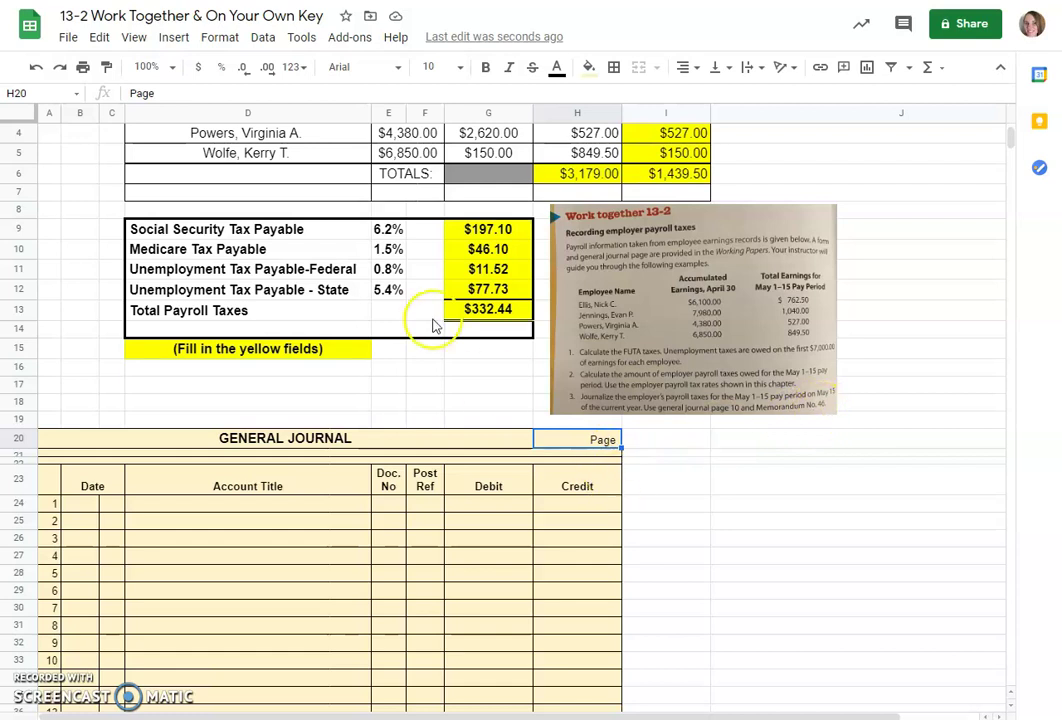
{"action": "left_click", "coordinate": [181, 85]}
{"action": "type", "text": "10"}
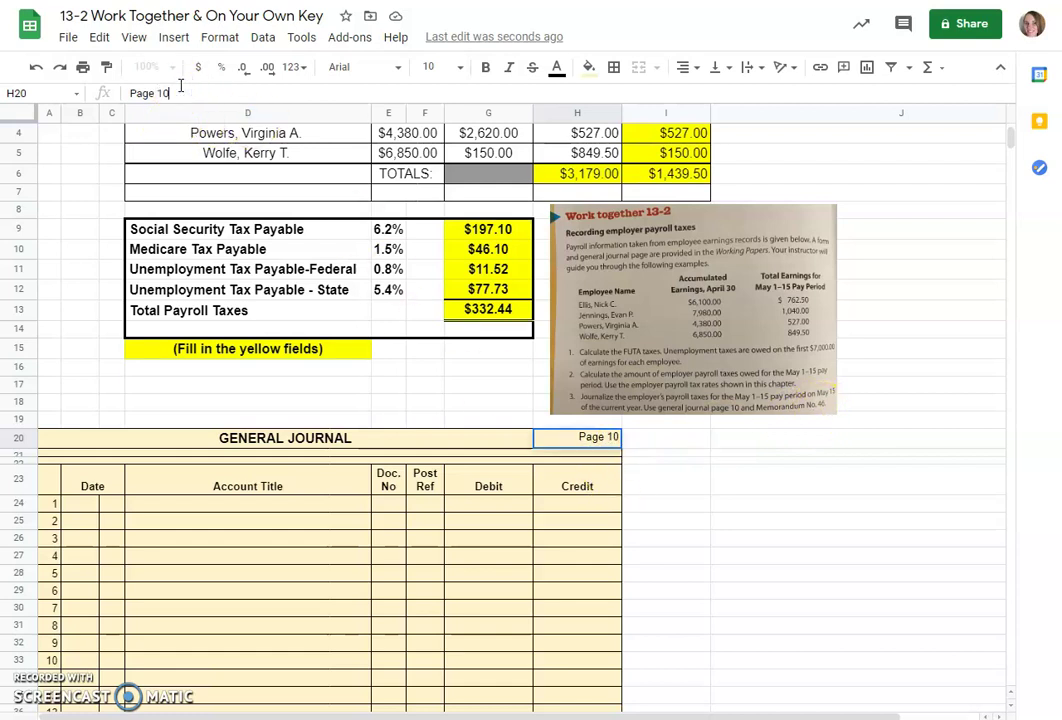
{"action": "key", "text": "Return"}
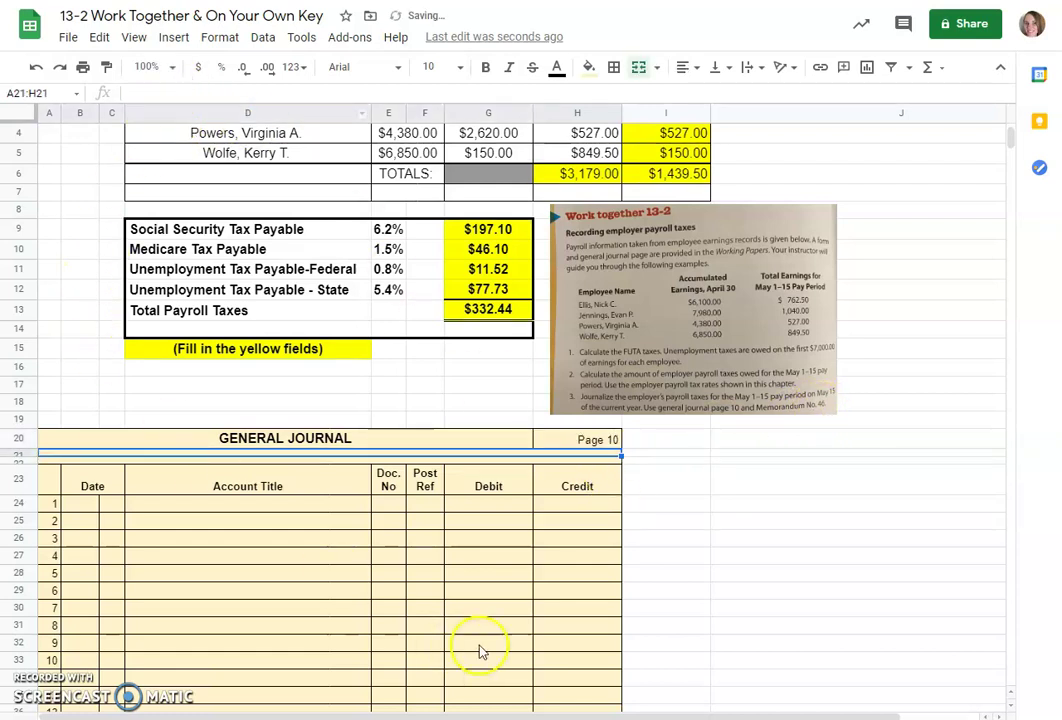
Step: Enter document number M46 and month May on the first journal line
{"action": "left_click", "coordinate": [388, 503]}
{"action": "type", "text": "M46"}
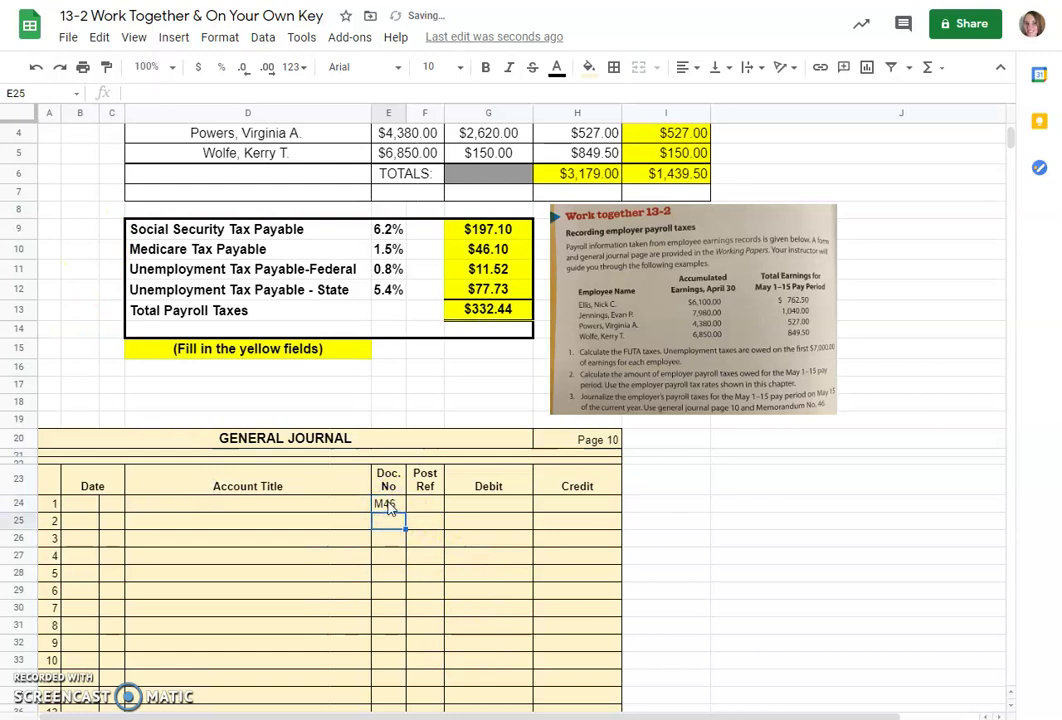
{"action": "left_click", "coordinate": [78, 505]}
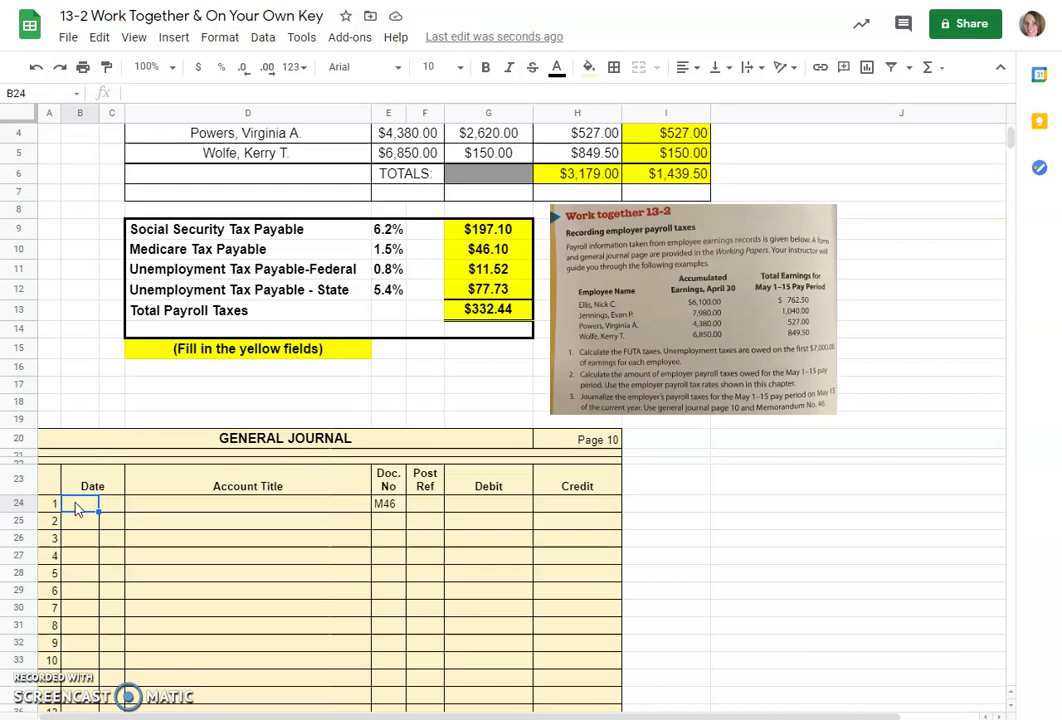
{"action": "type", "text": "May 1"}
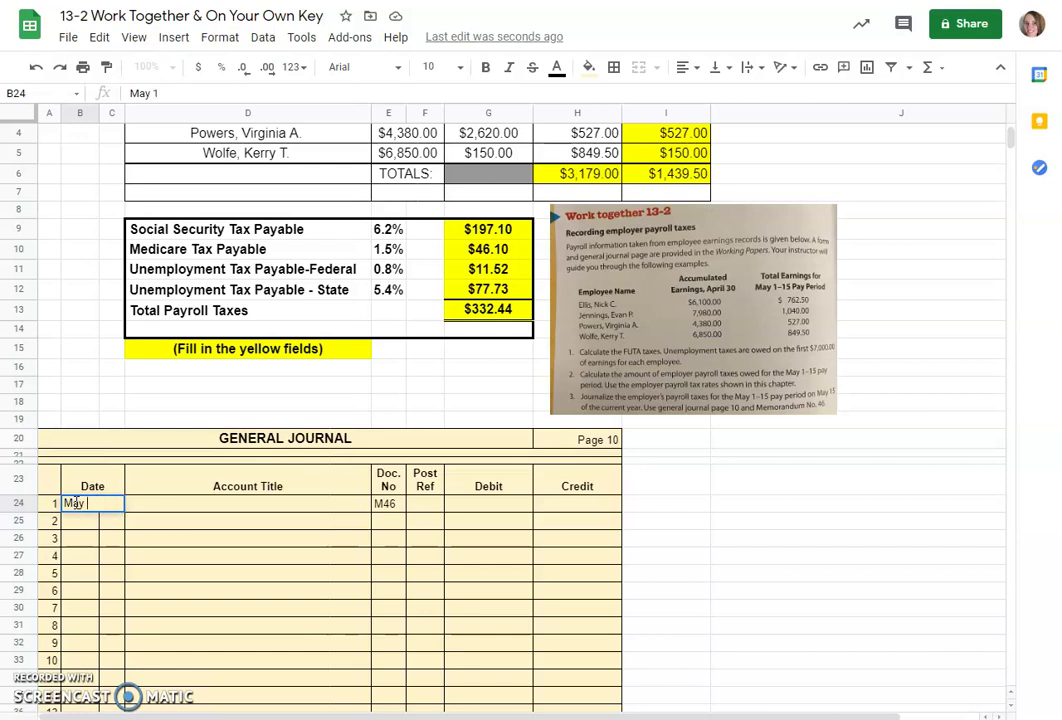
{"action": "key", "text": "Tab"}
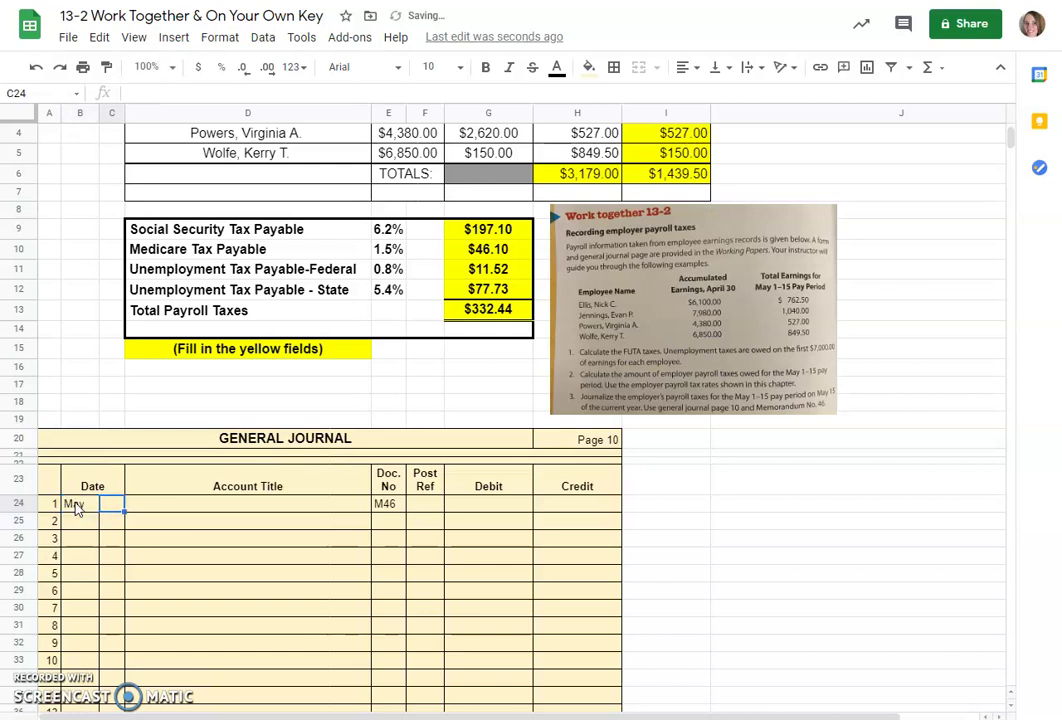
Step: Complete the first journal line with day 15, Payroll Taxes Expense, and a $332.44 debit
{"action": "type", "text": "15"}
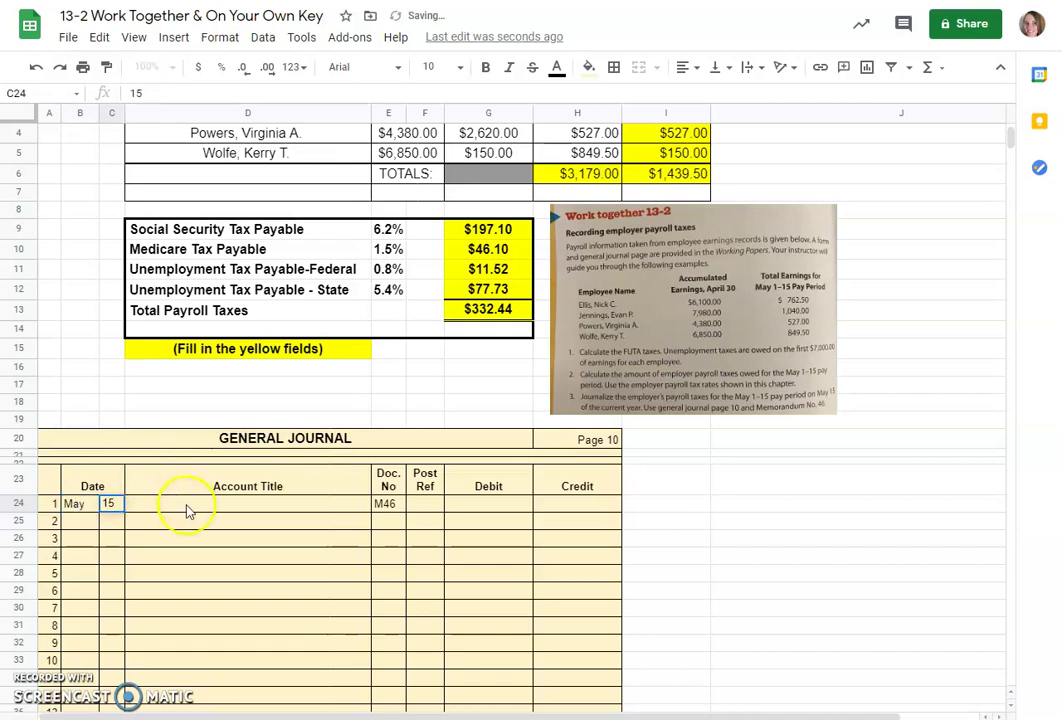
{"action": "left_click", "coordinate": [187, 510]}
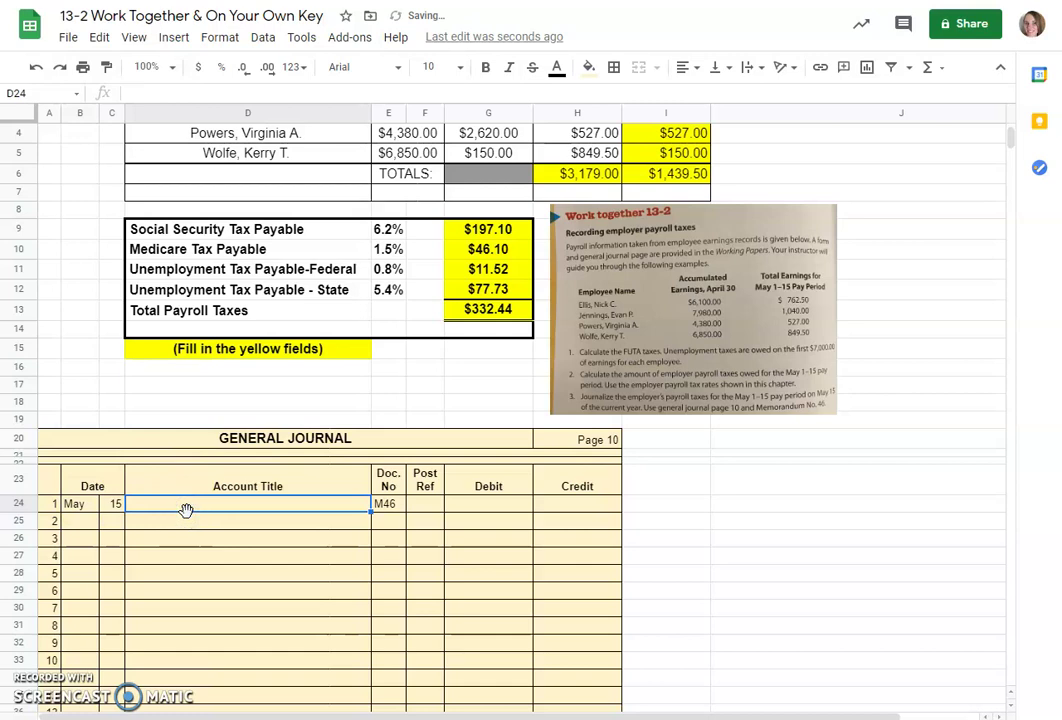
{"action": "type", "text": "P"}
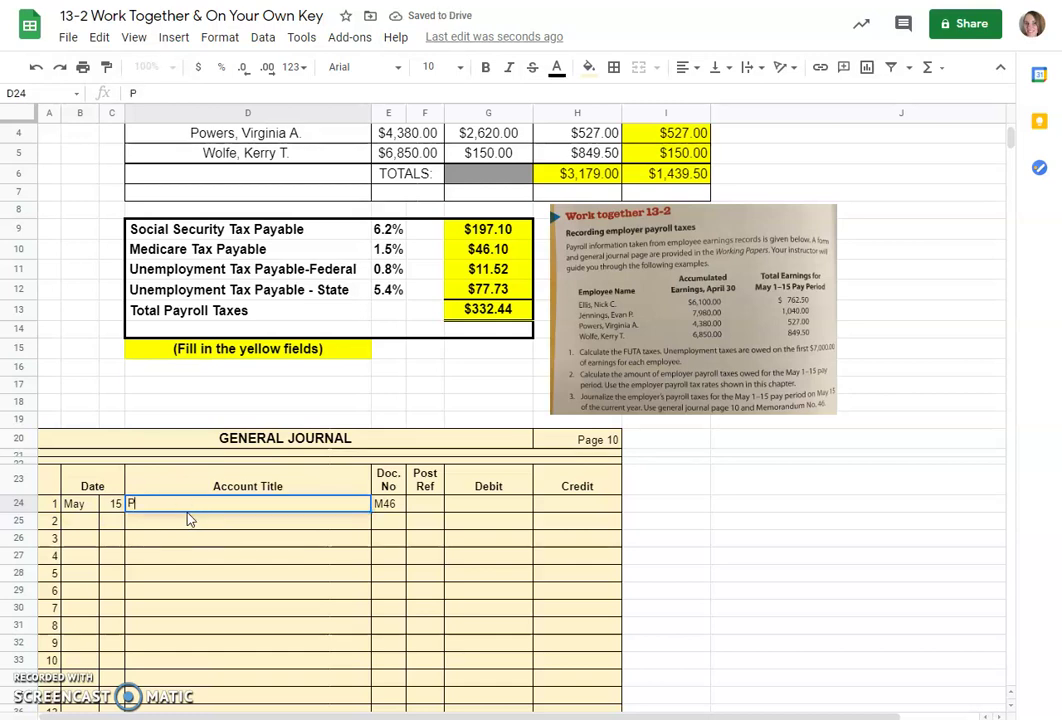
{"action": "type", "text": "ayroll Taxes Expense"}
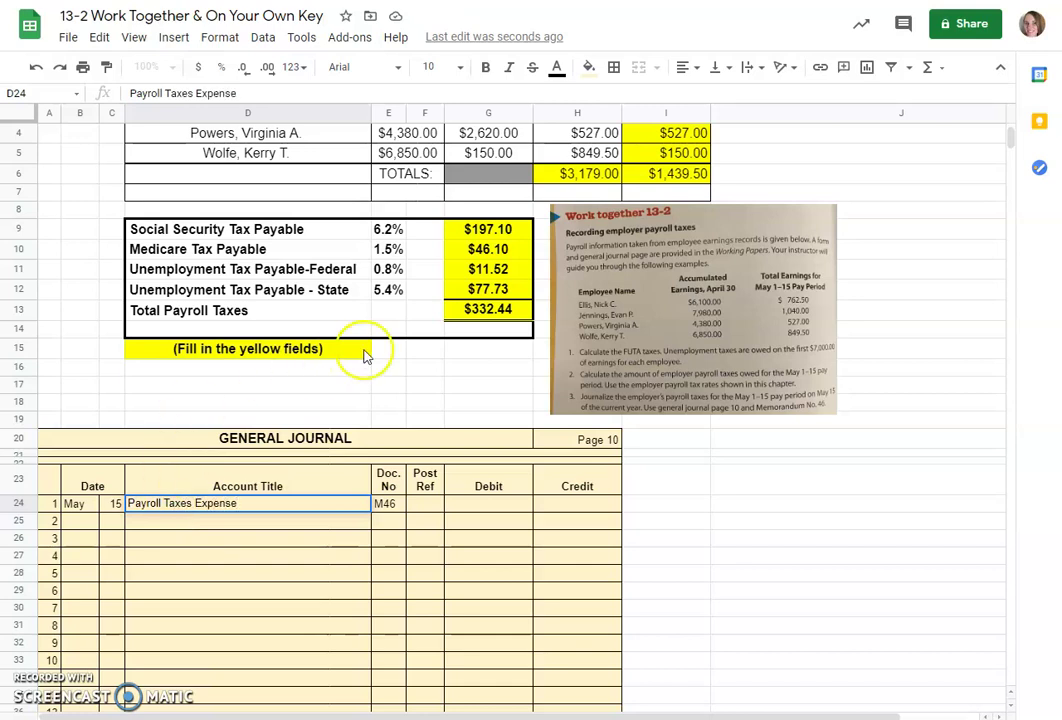
{"action": "left_click", "coordinate": [478, 508]}
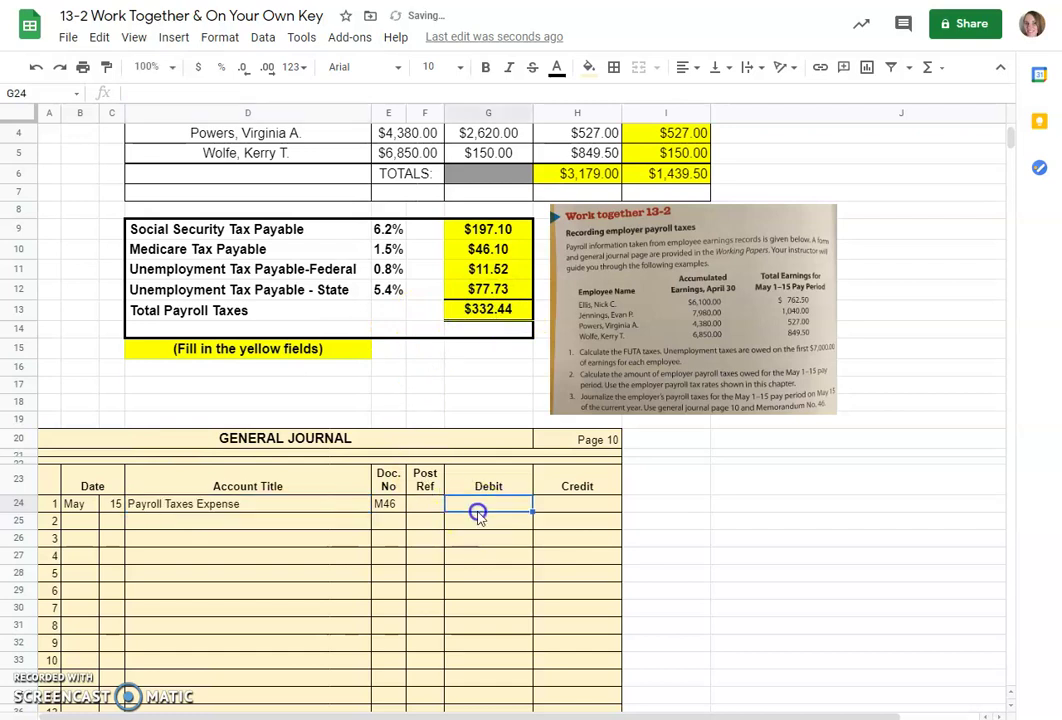
{"action": "type", "text": "332.44"}
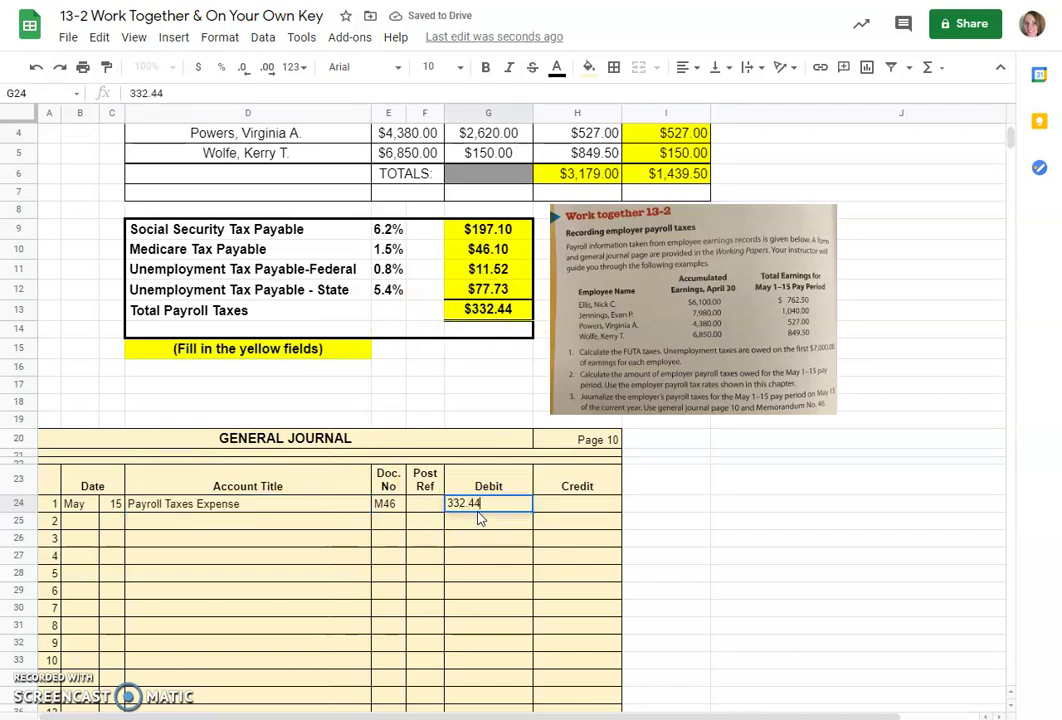
{"action": "left_click", "coordinate": [475, 505]}
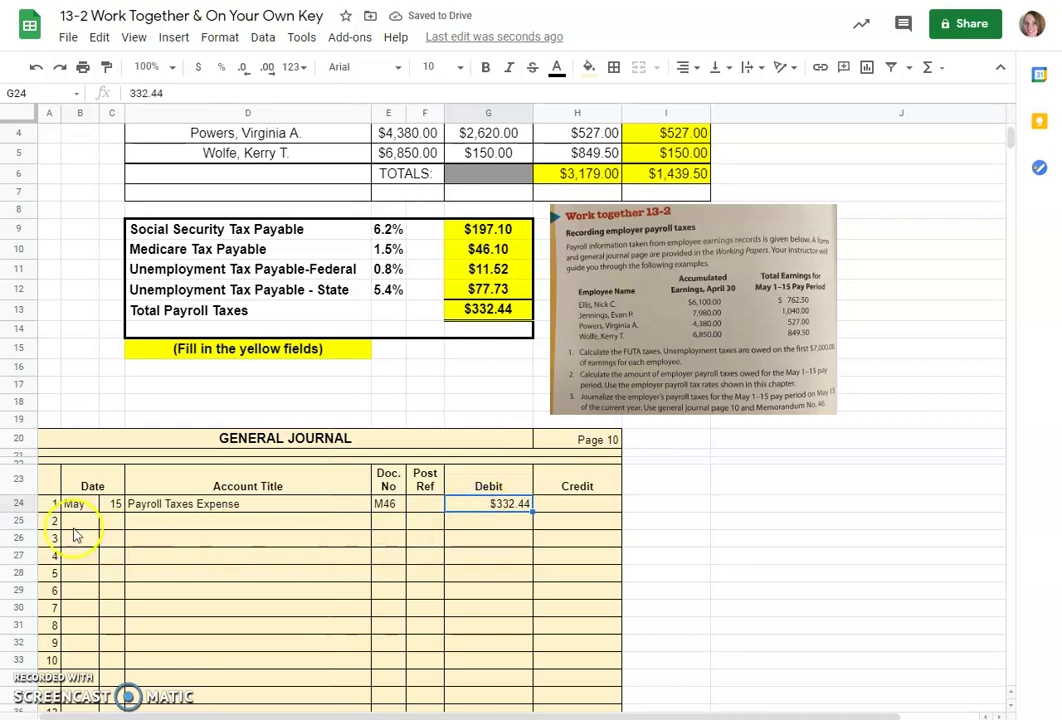
{"action": "left_click", "coordinate": [196, 522]}
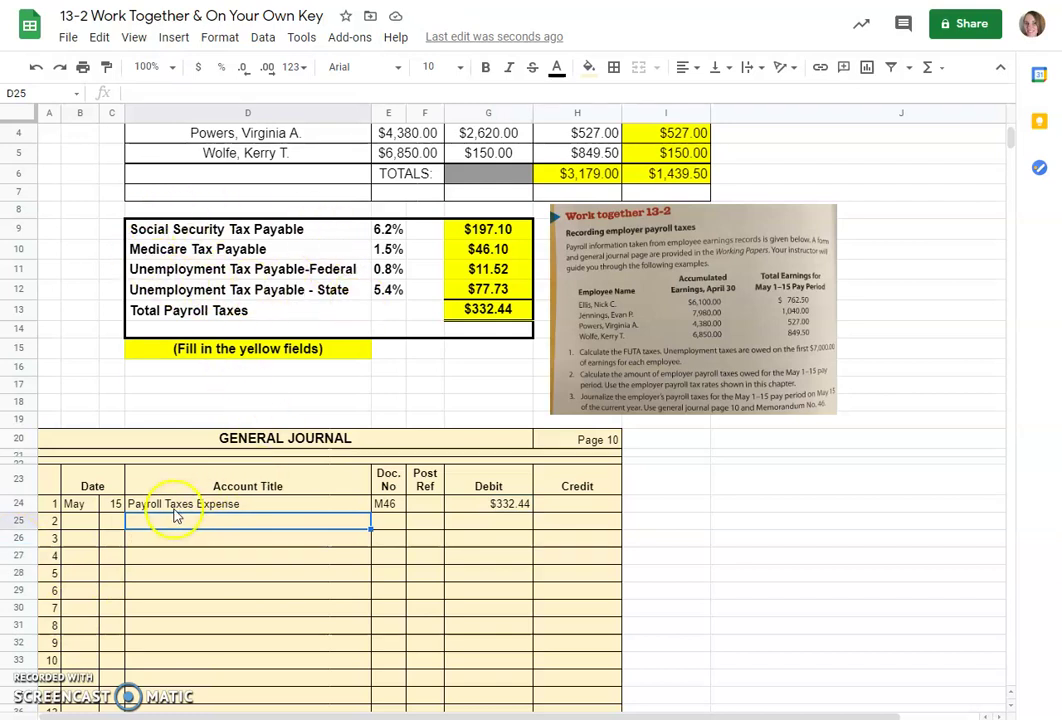
Step: Enter Social Security Tax Payable and Medicare Tax Payable on the first two credit lines
{"action": "double_click", "coordinate": [209, 527]}
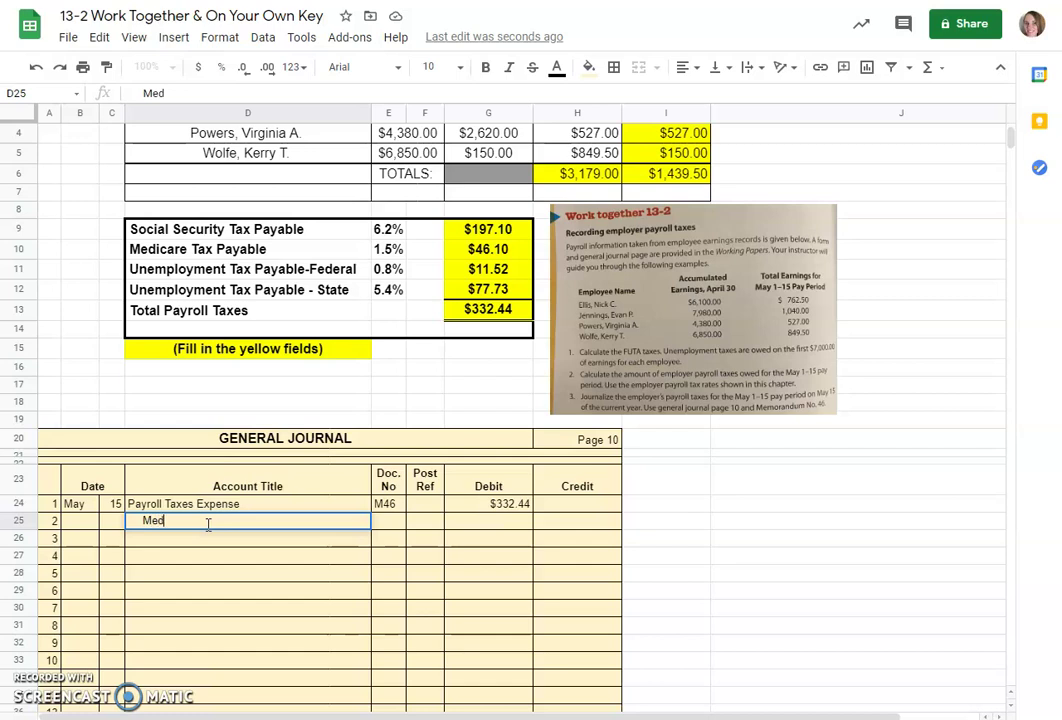
{"action": "type", "text": "Medicare Tax Payable"}
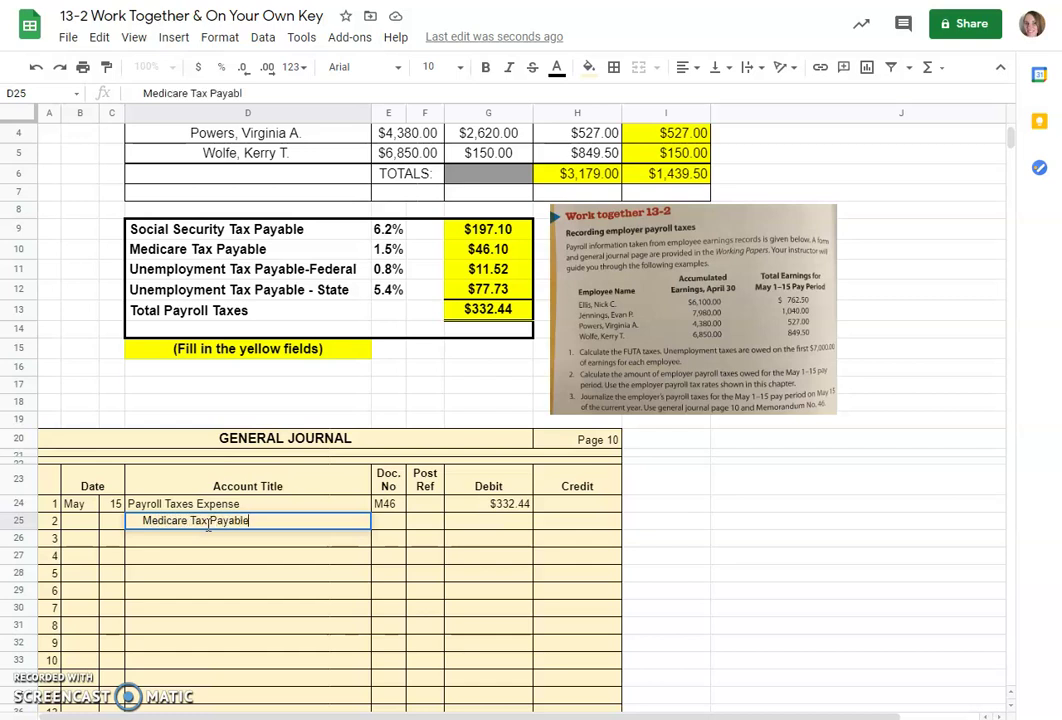
{"action": "key", "text": "Return"}
{"action": "double_click", "coordinate": [209, 532]}
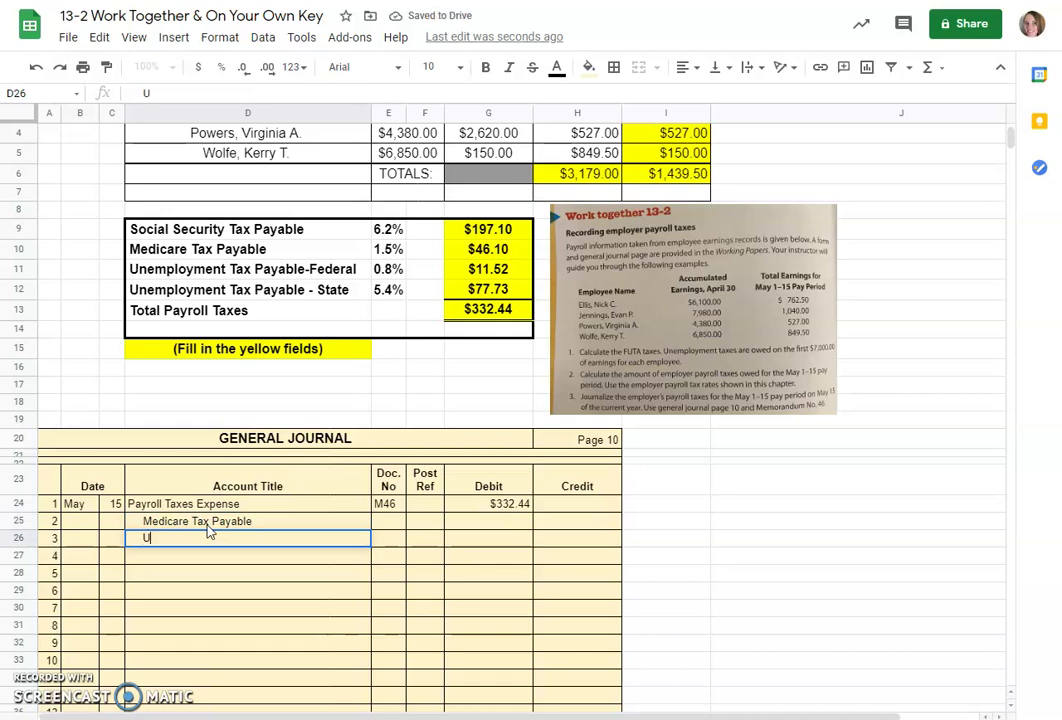
{"action": "key", "text": "BackSpace"}
{"action": "left_click", "coordinate": [207, 526]}
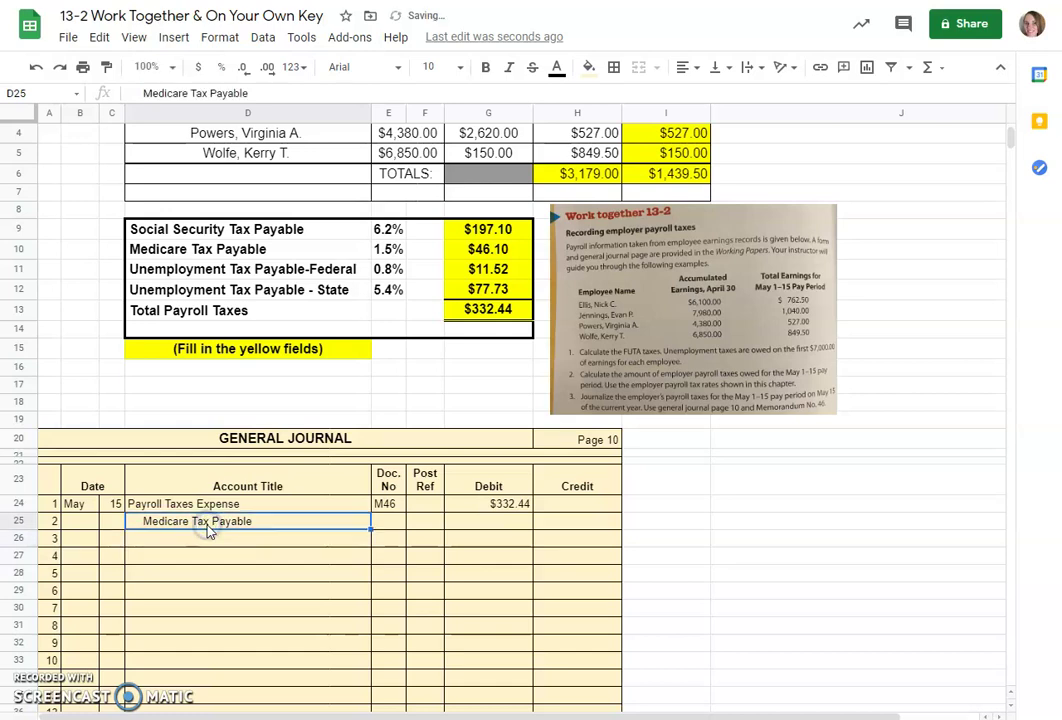
{"action": "key", "text": "ctrl+c"}
{"action": "left_click", "coordinate": [171, 540]}
{"action": "key", "text": "ctrl+v"}
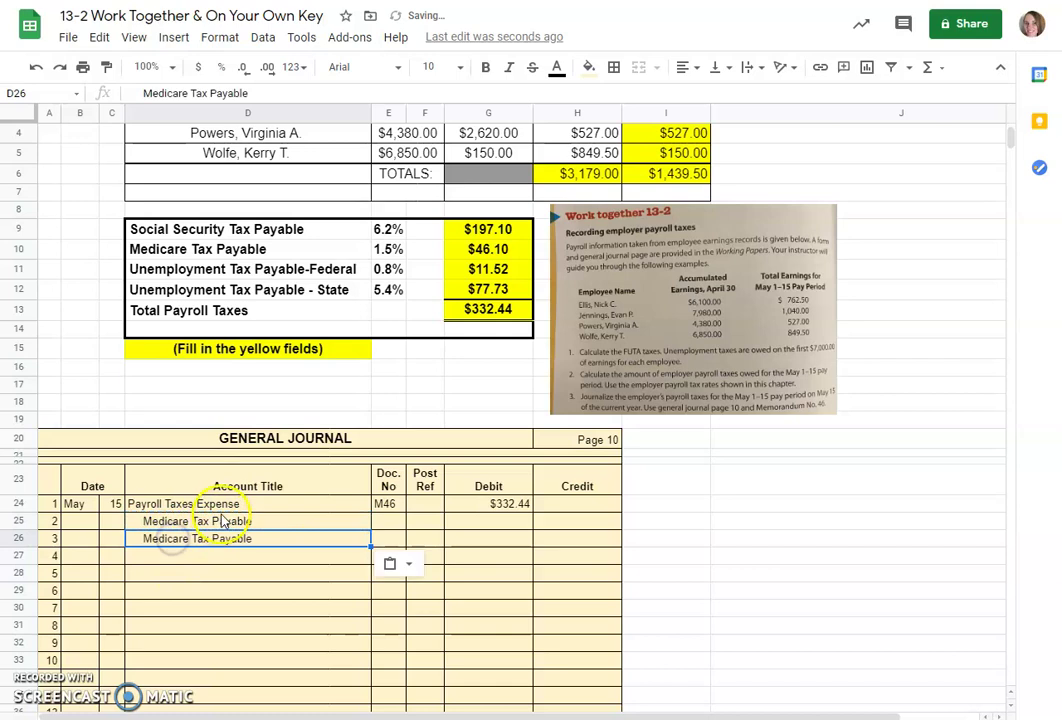
{"action": "left_click", "coordinate": [220, 508]}
{"action": "left_click", "coordinate": [270, 526]}
{"action": "double_click", "coordinate": [270, 526]}
{"action": "left_click_drag", "start_coordinate": [270, 526], "coordinate": [143, 522]}
{"action": "type", "text": "S"}
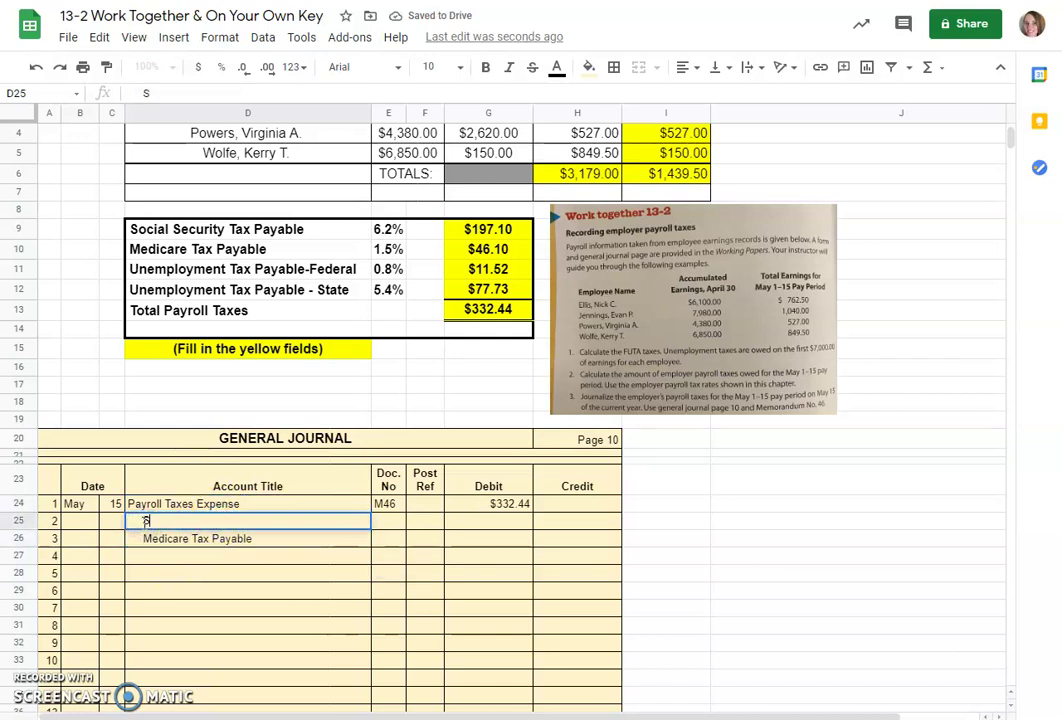
{"action": "type", "text": "ocial Security"}
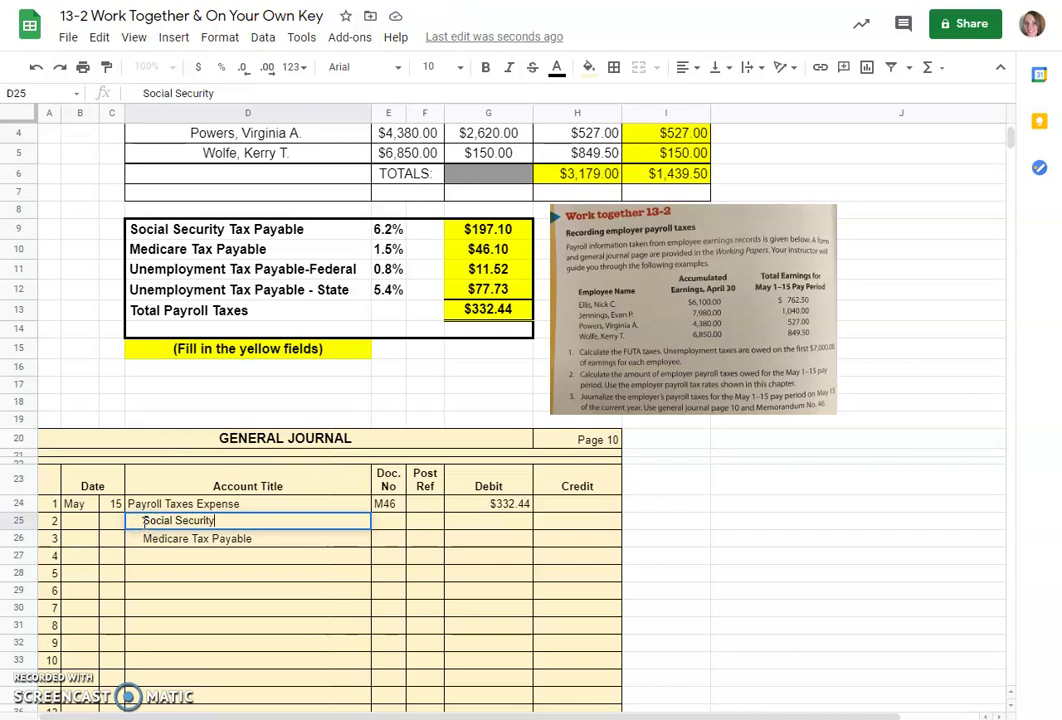
{"action": "type", "text": " Tax Payable"}
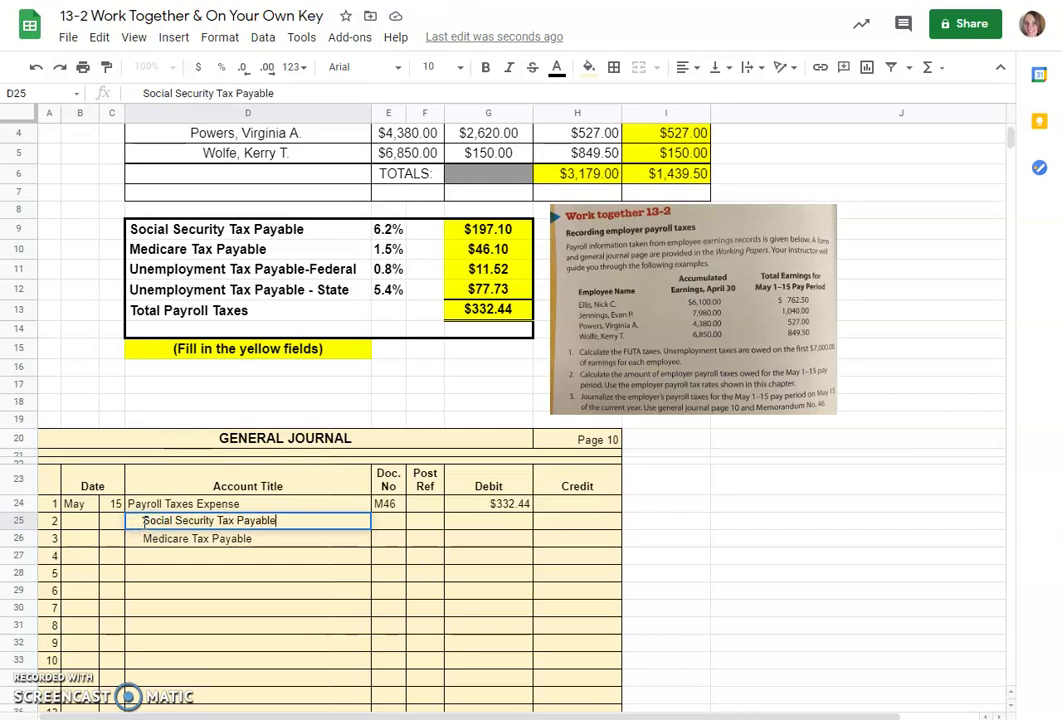
Step: Add Unemployment Tax Payable - Federal and Unemployment Tax Payable - State on the next two lines
{"action": "double_click", "coordinate": [179, 557]}
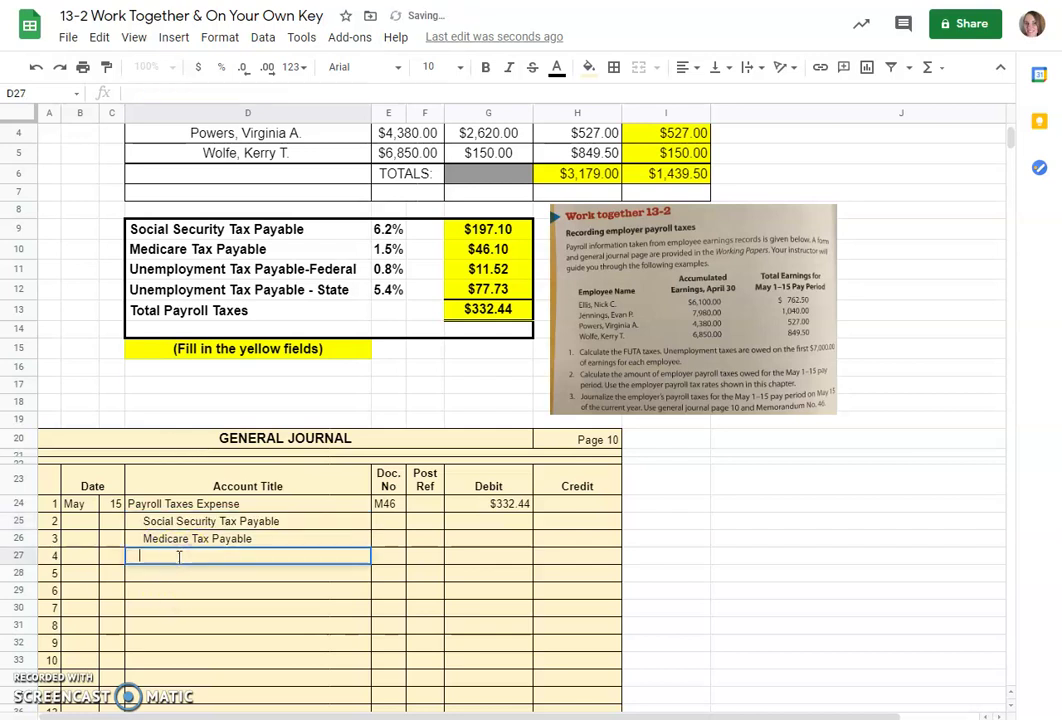
{"action": "type", "text": "Un"}
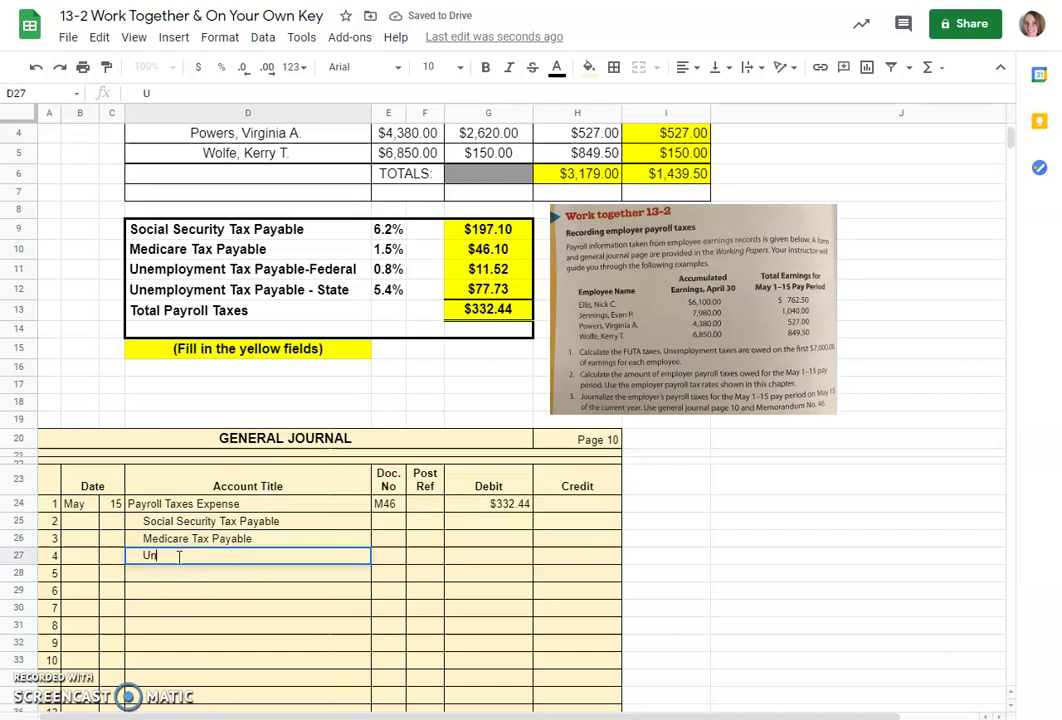
{"action": "type", "text": "employement "}
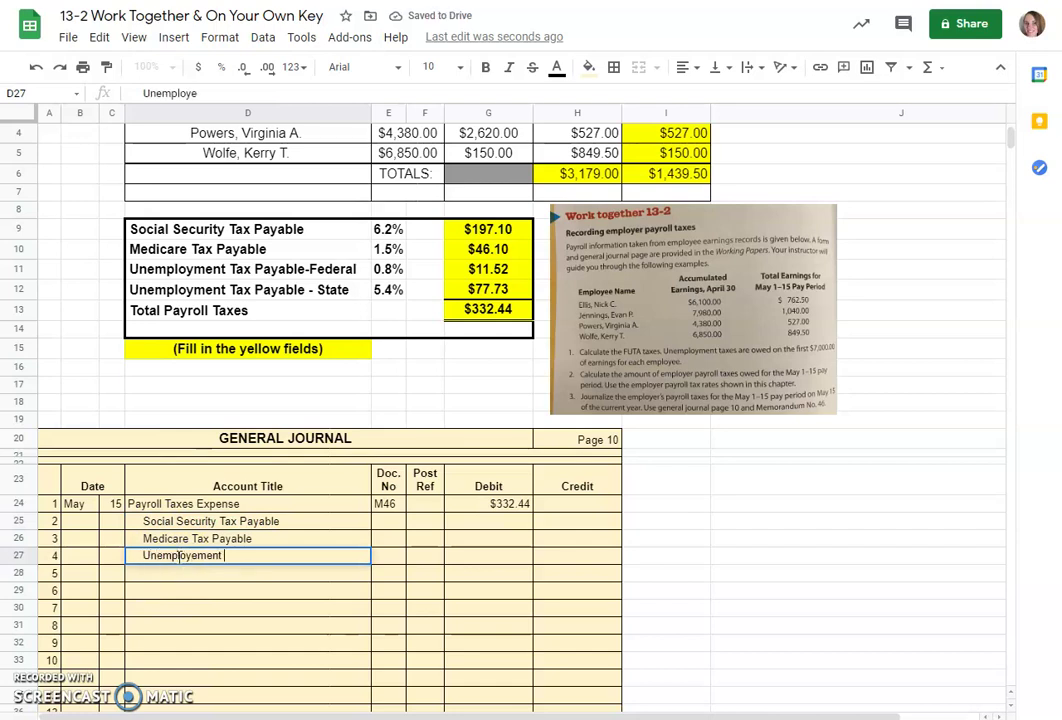
{"action": "type", "text": "Tax Payable -"}
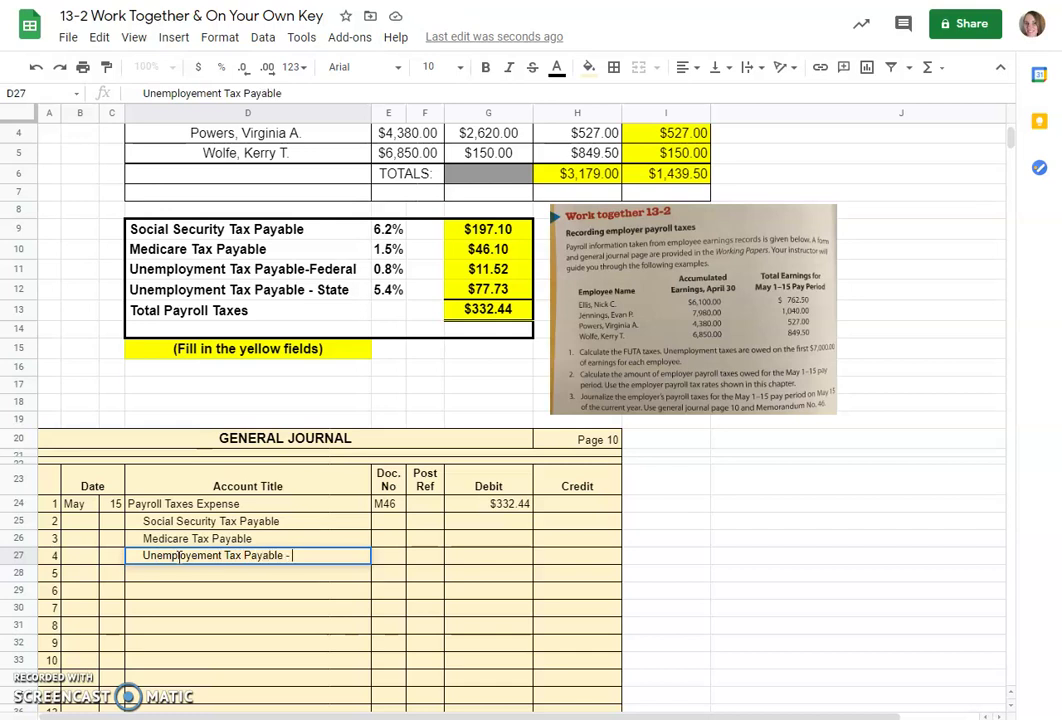
{"action": "type", "text": " Federal"}
{"action": "key", "text": "Return"}
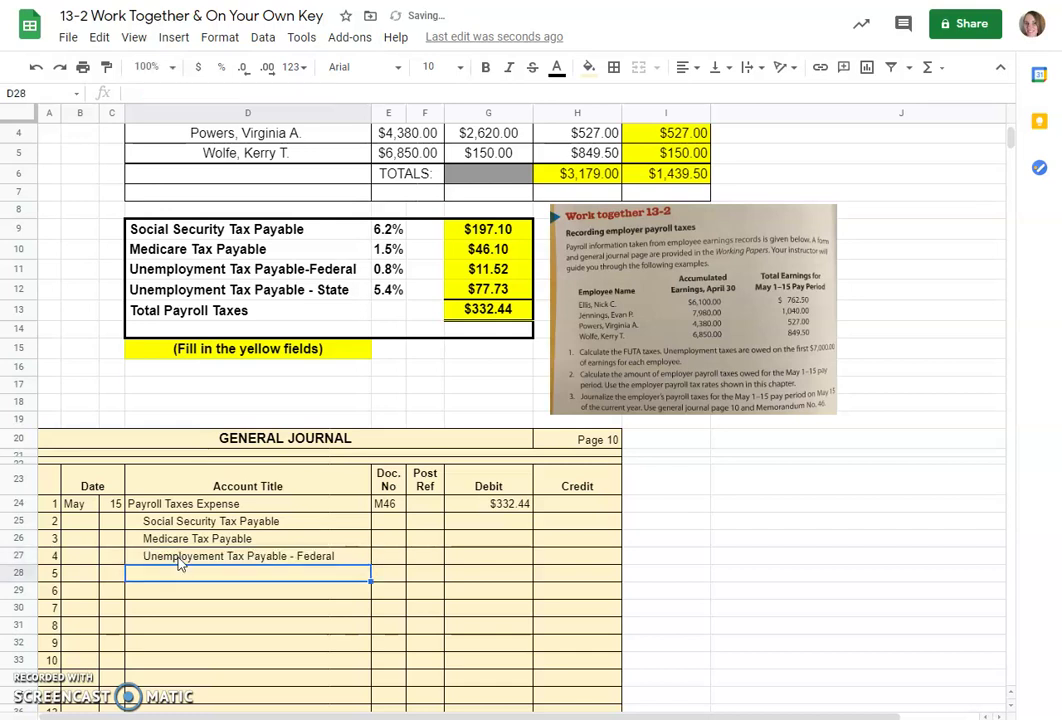
{"action": "key", "text": "Return"}
{"action": "type", "text": "Une"}
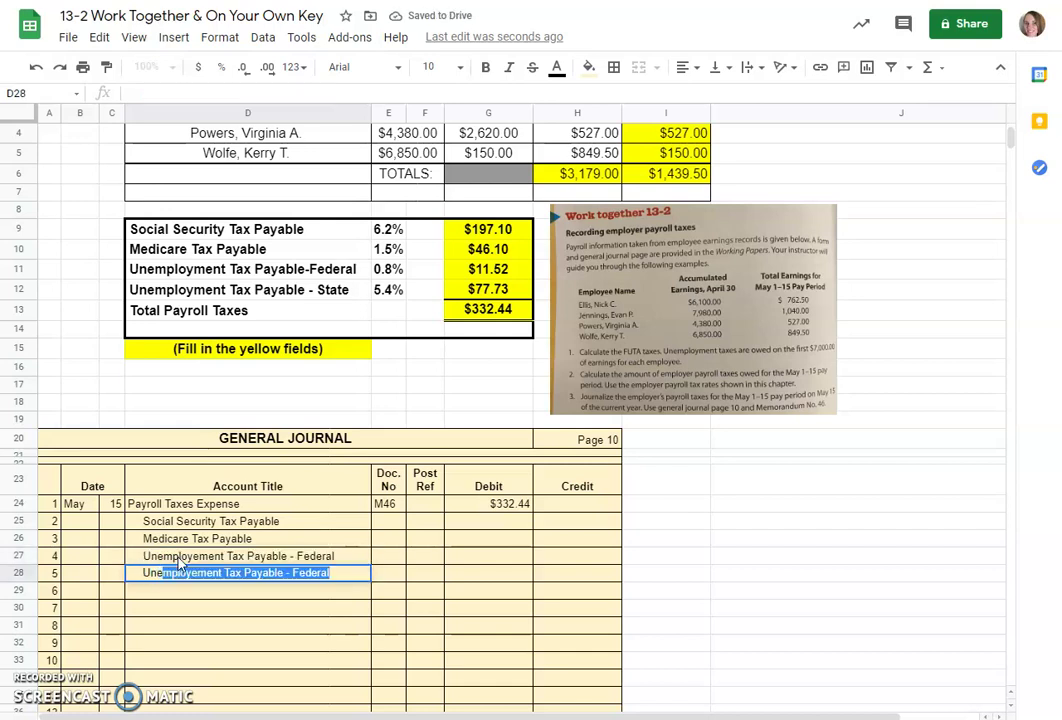
{"action": "type", "text": "mployment Tax Payable -"}
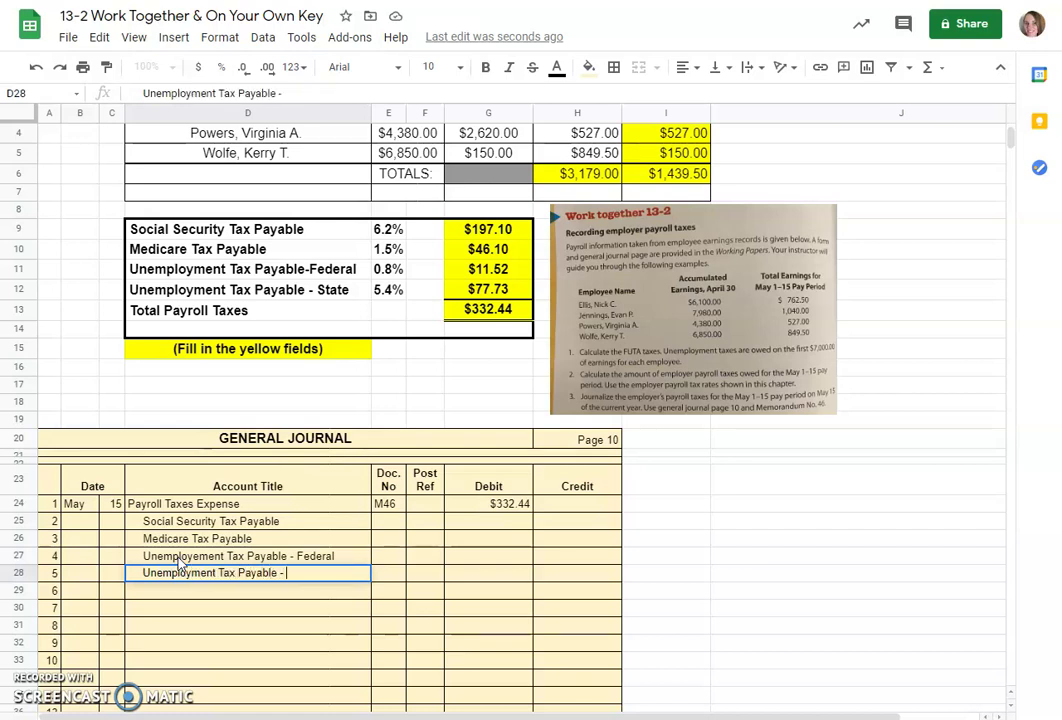
{"action": "type", "text": " State"}
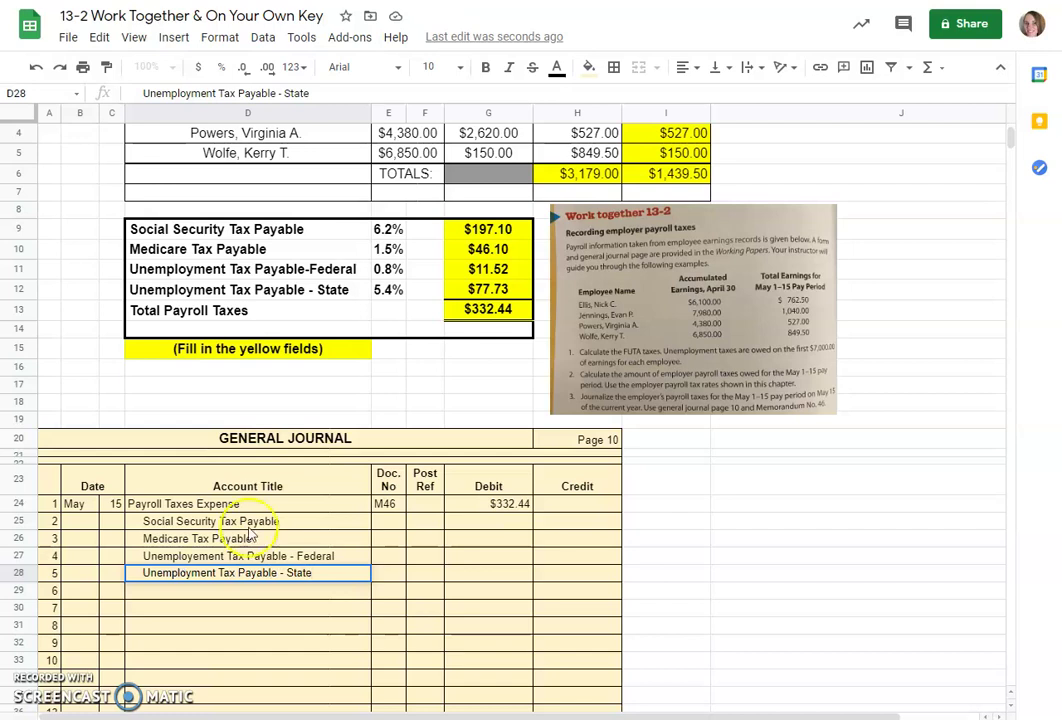
{"action": "left_click", "coordinate": [545, 524]}
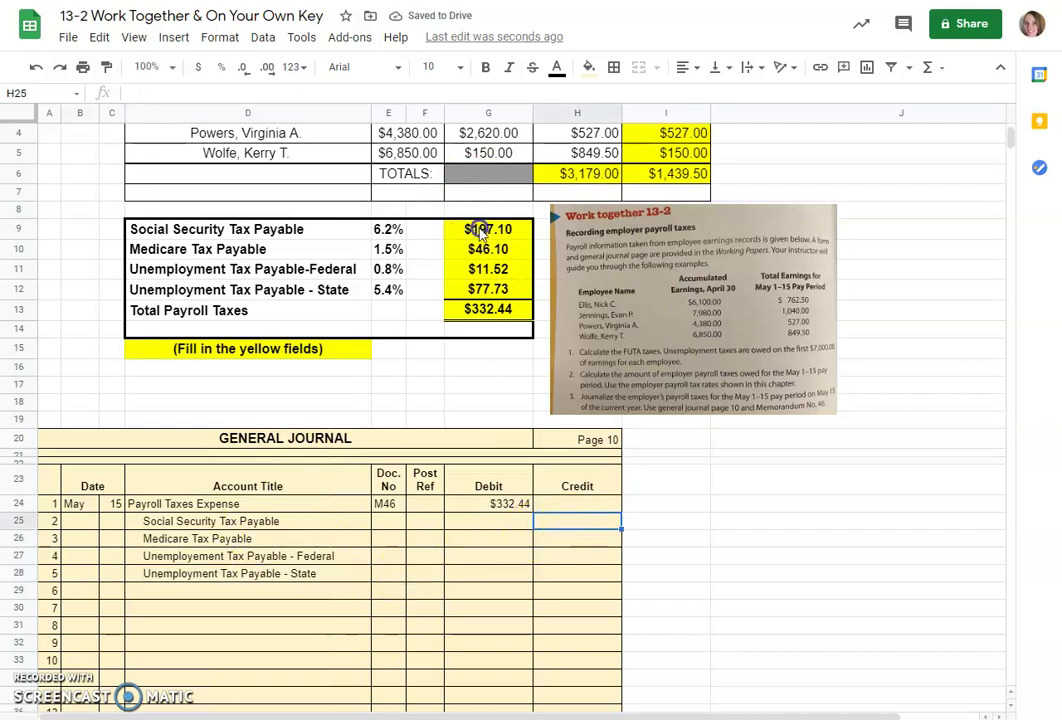
Step: Paste the G9:G12 tax amounts as values into the Credit column starting at H25
{"action": "left_click_drag", "start_coordinate": [489, 228], "coordinate": [490, 290]}
{"action": "key", "text": "ctrl+c"}
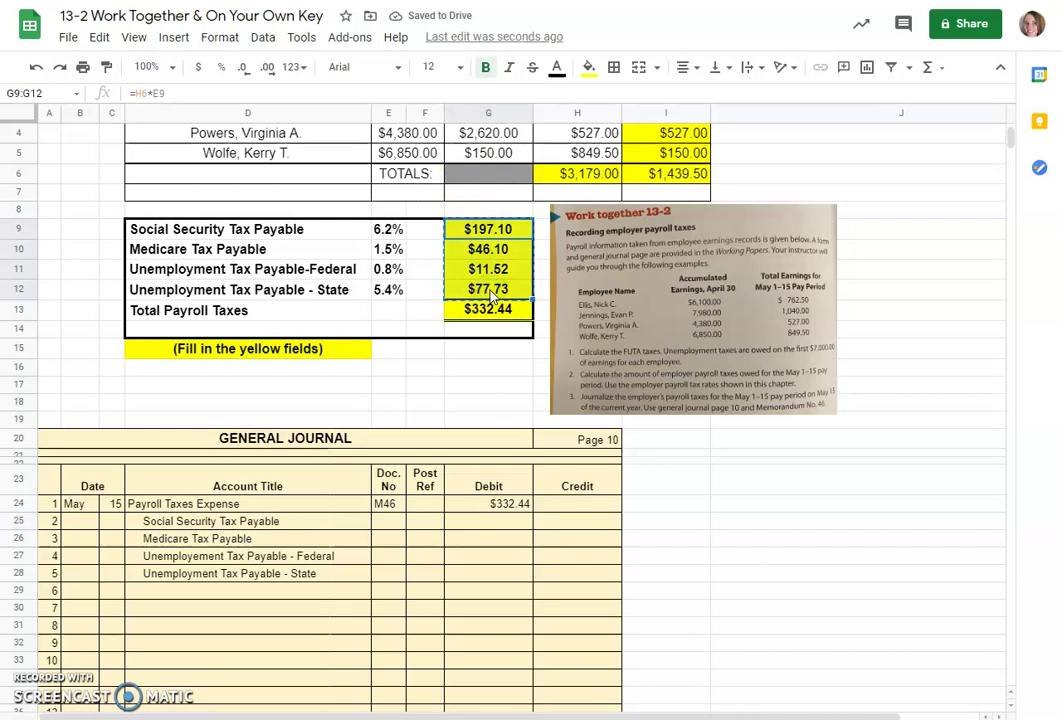
{"action": "left_click", "coordinate": [572, 524]}
{"action": "right_click", "coordinate": [572, 524]}
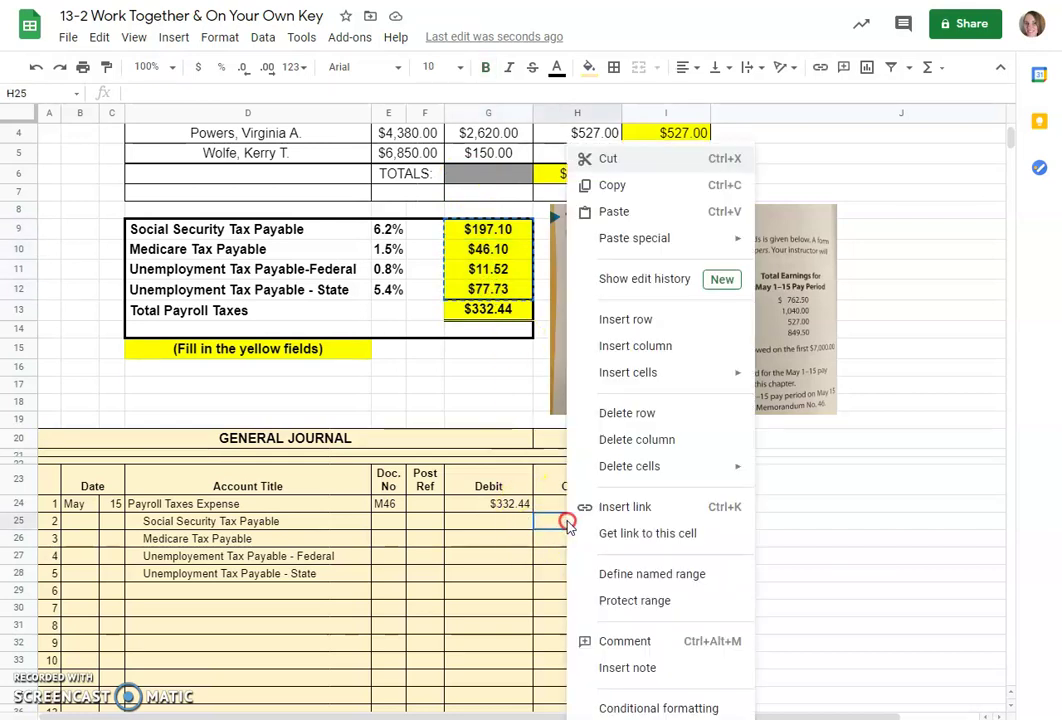
{"action": "mouse_move", "coordinate": [716, 242]}
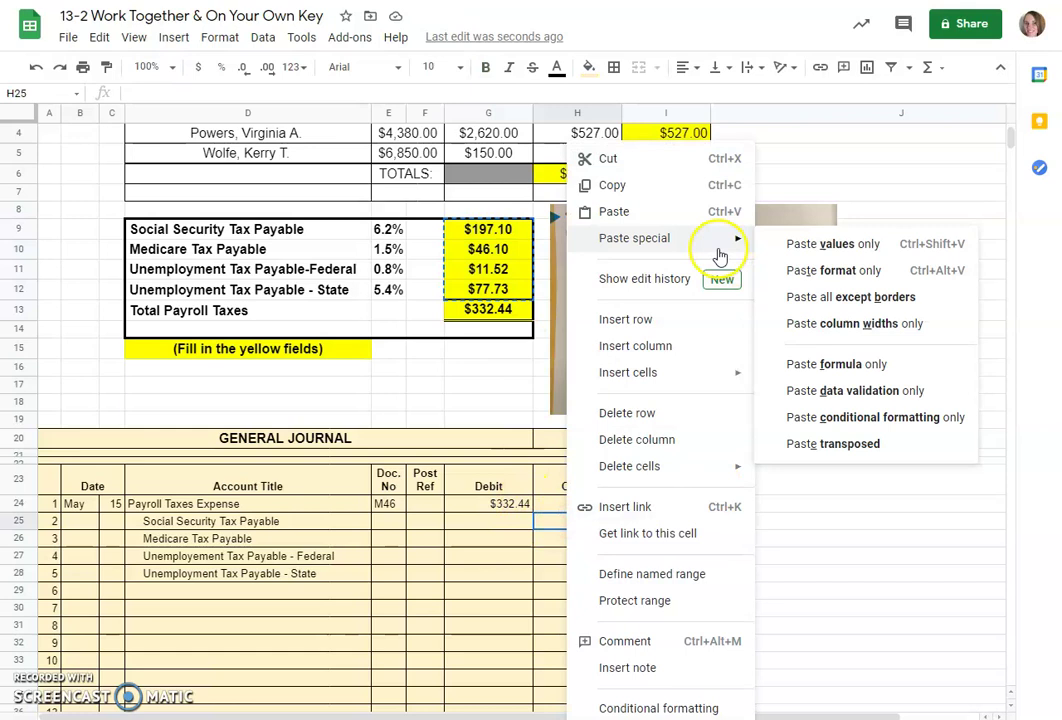
{"action": "left_click", "coordinate": [834, 255]}
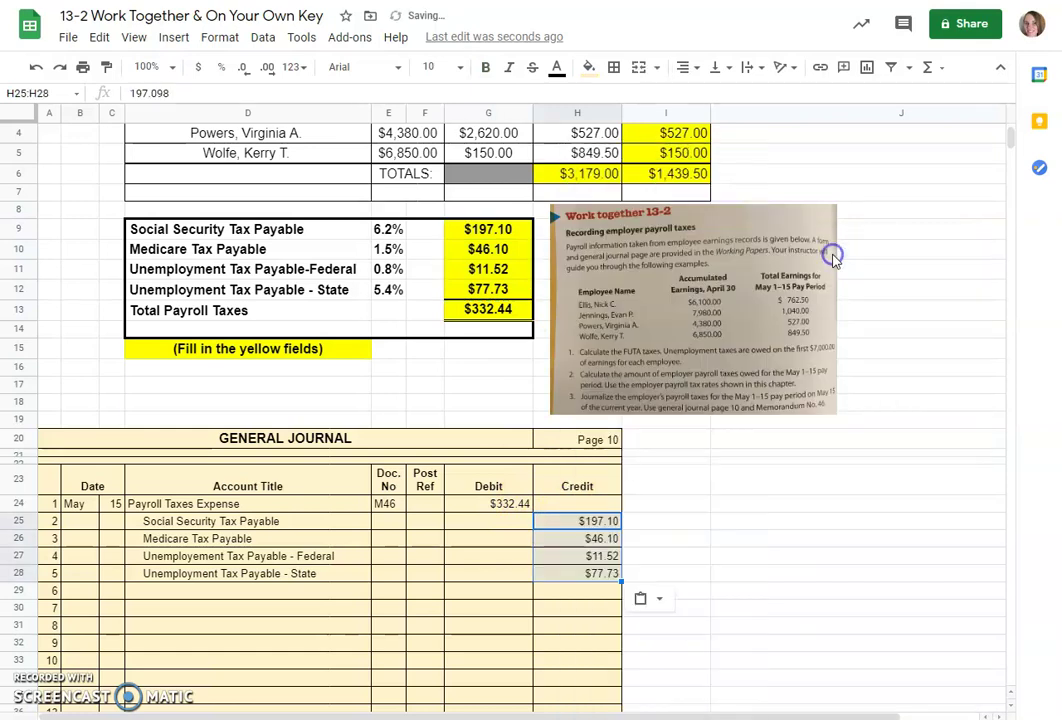
{"action": "left_click", "coordinate": [678, 571]}
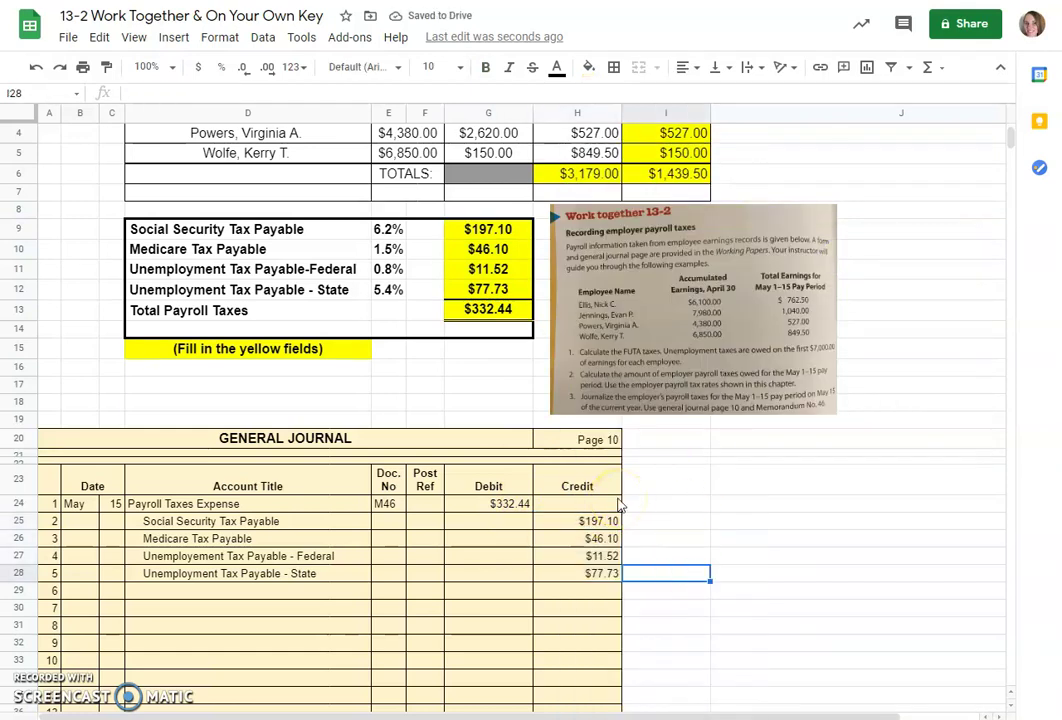
{"action": "left_click_drag", "start_coordinate": [590, 504], "coordinate": [590, 595]}
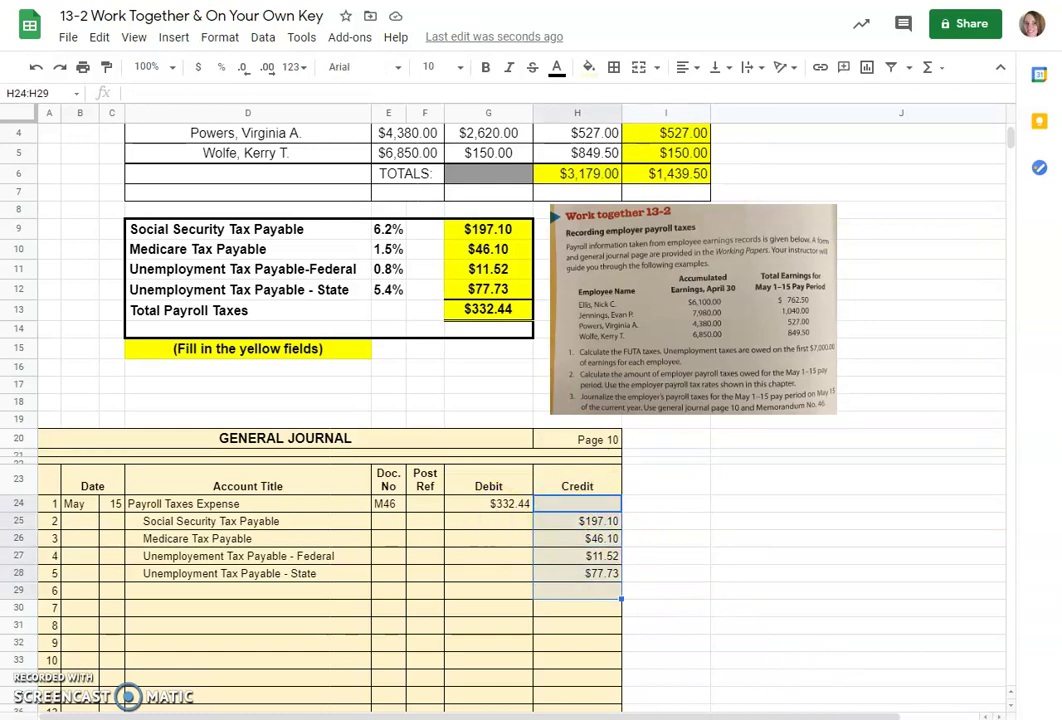
{"action": "left_click_drag", "start_coordinate": [545, 556], "coordinate": [528, 556]}
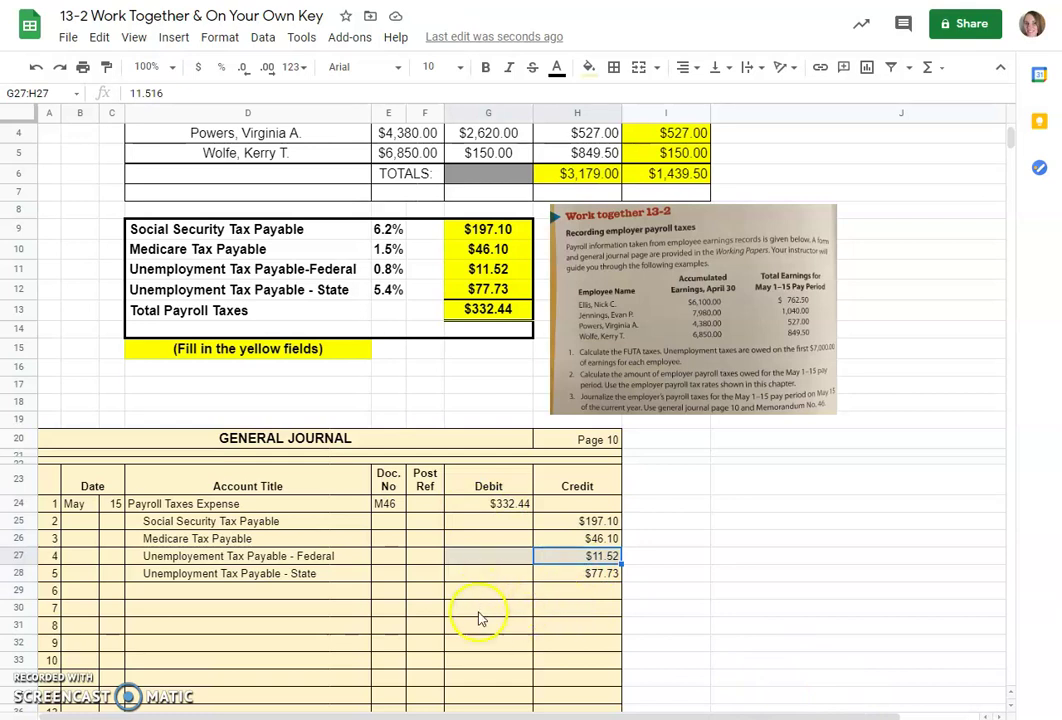
{"action": "left_click", "coordinate": [524, 578]}
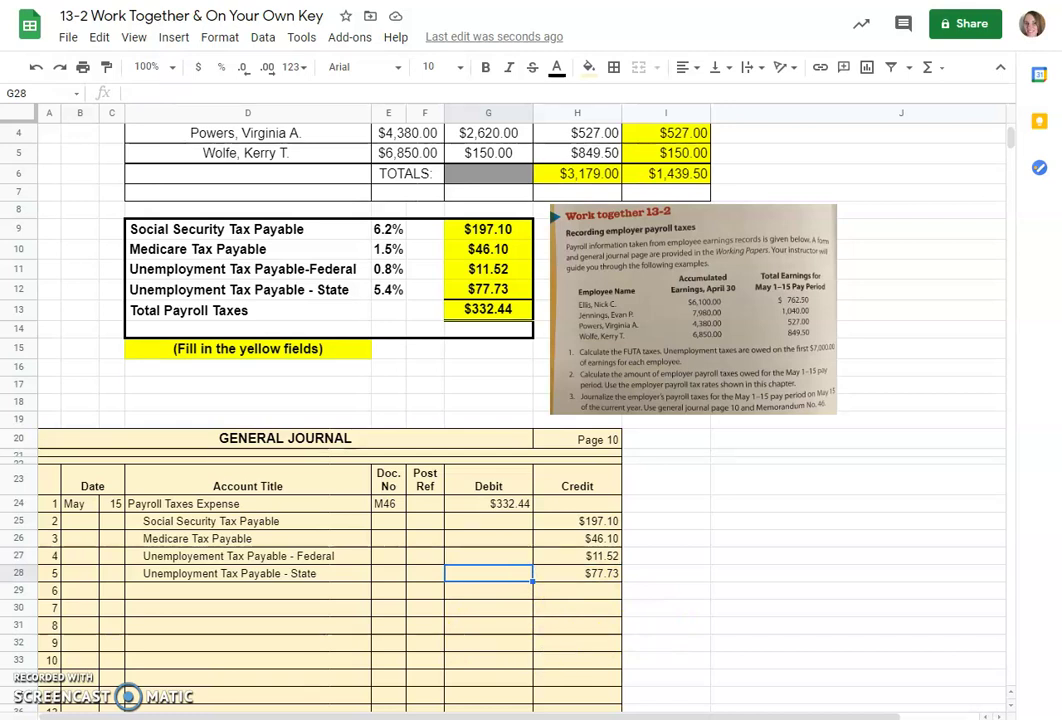